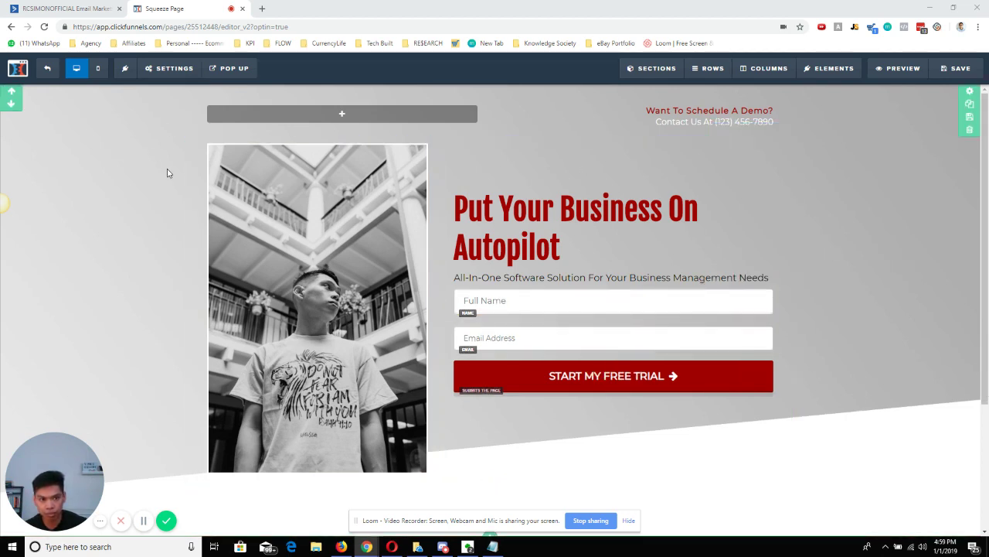
scroll(167, 173, "down", 2)
scroll(181, 214, "up", 2)
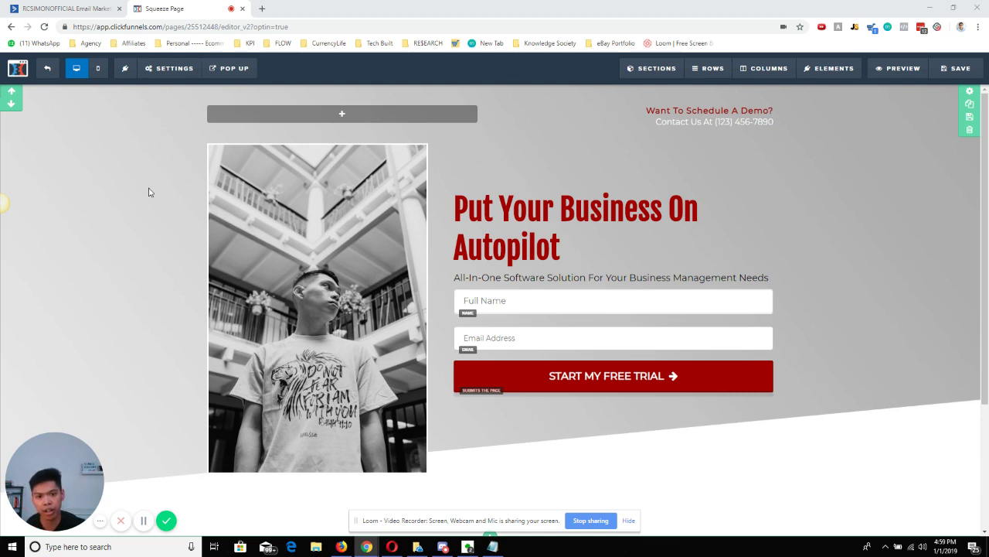
Switch to ActiveCampaign and set up a new inline form named Test Youtube Demo that subscribes contacts to the Youtube Test Demo list
left_click(66, 8)
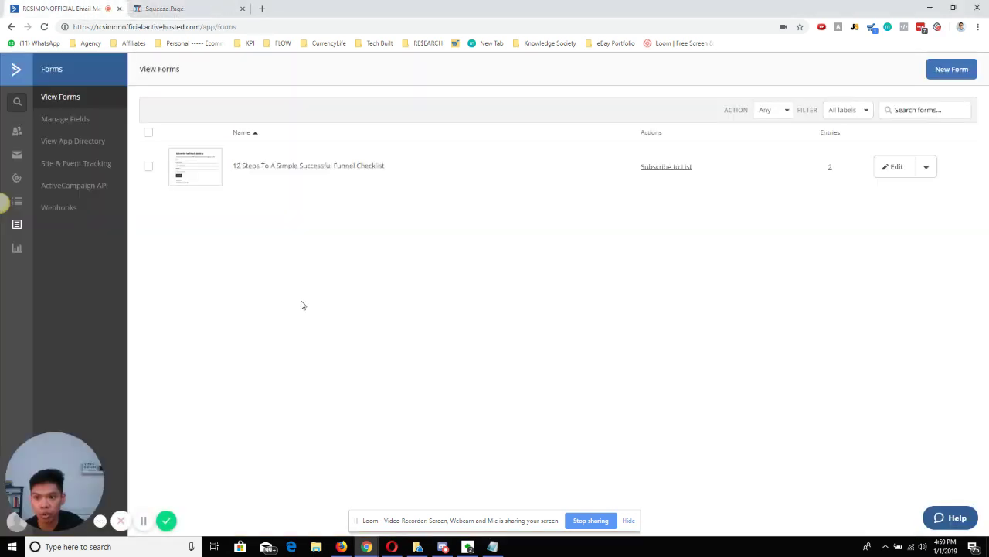
left_click(17, 225)
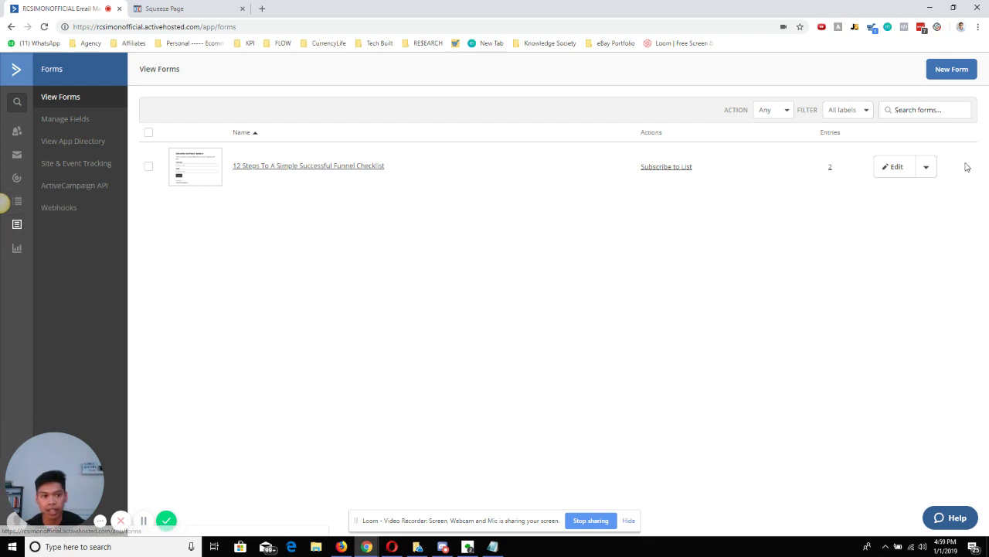
left_click(957, 69)
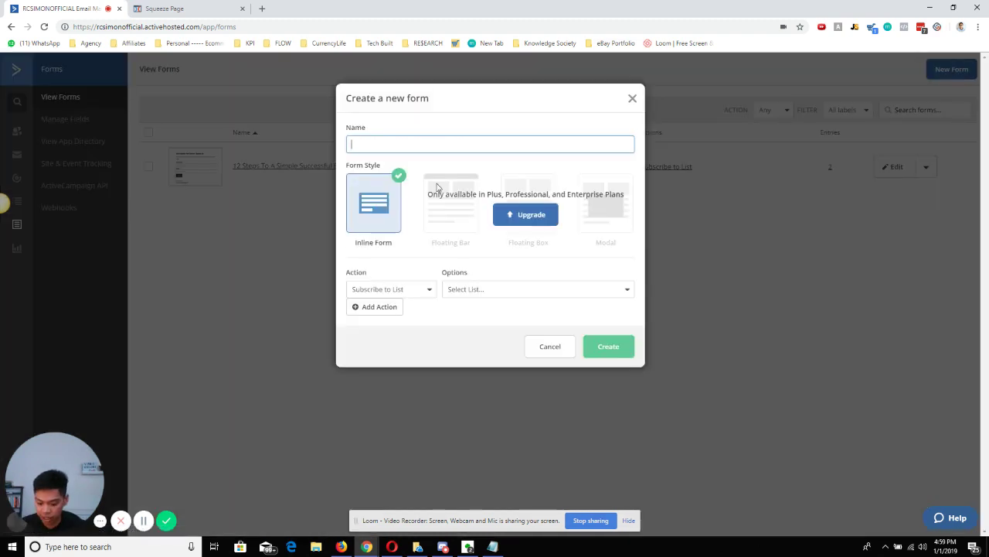
type("Test Youtube Demo")
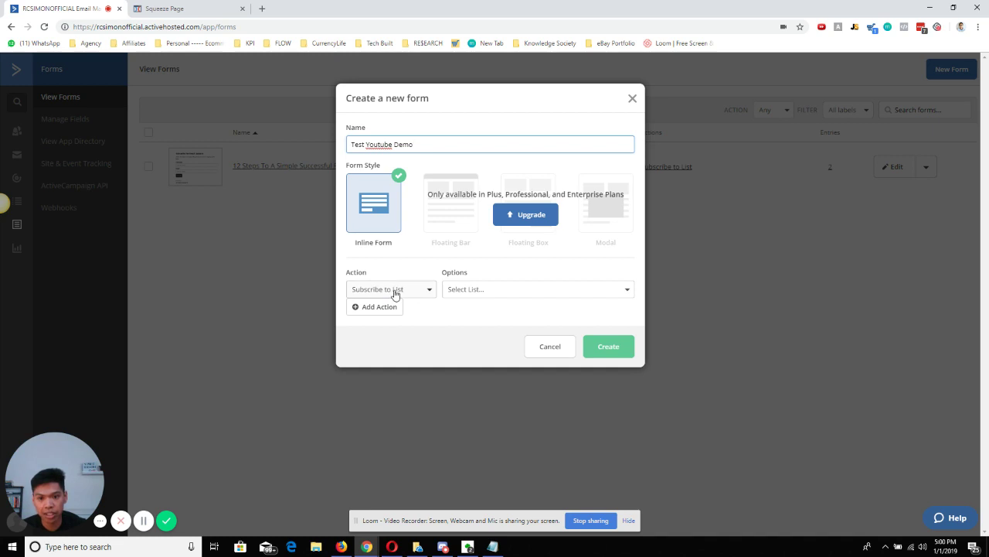
left_click(478, 292)
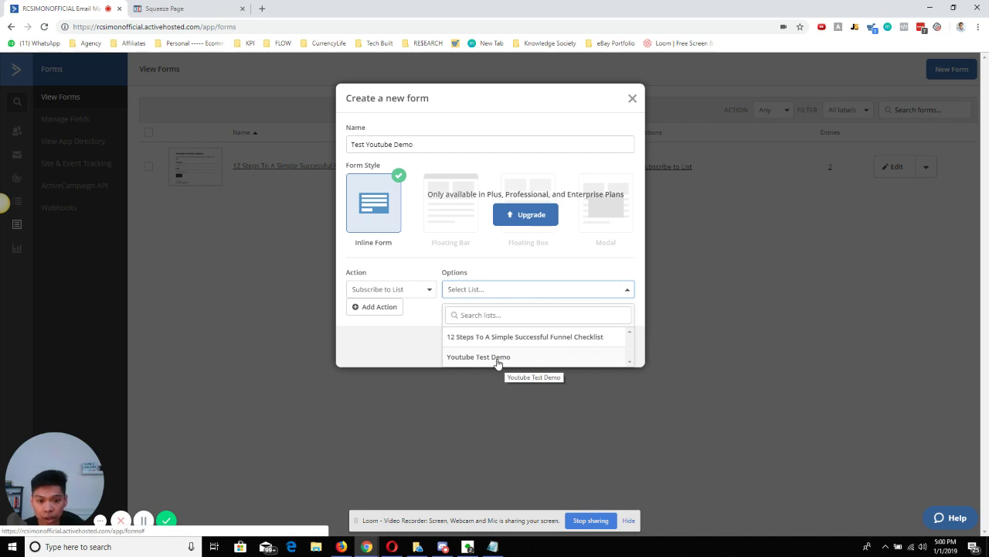
left_click(496, 358)
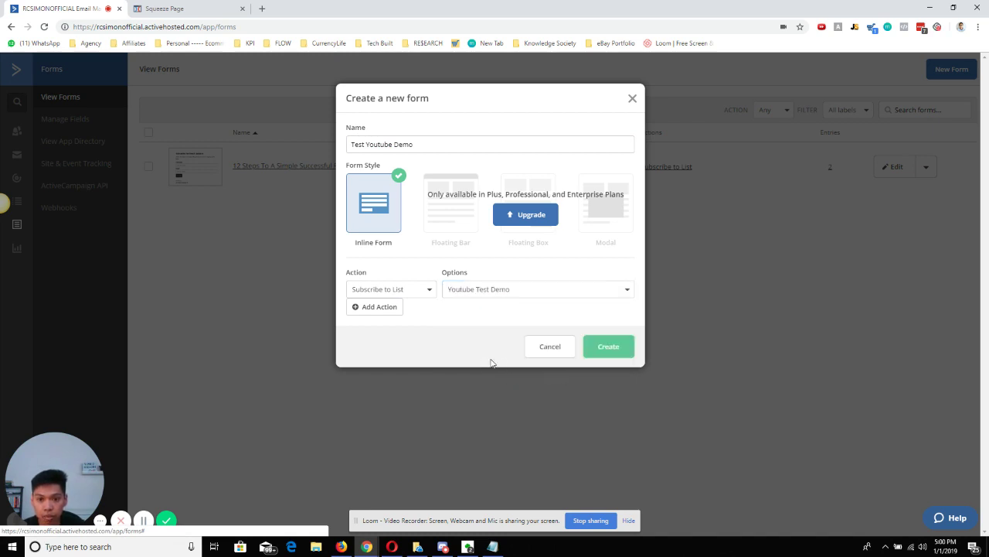
left_click(393, 307)
left_click(397, 307)
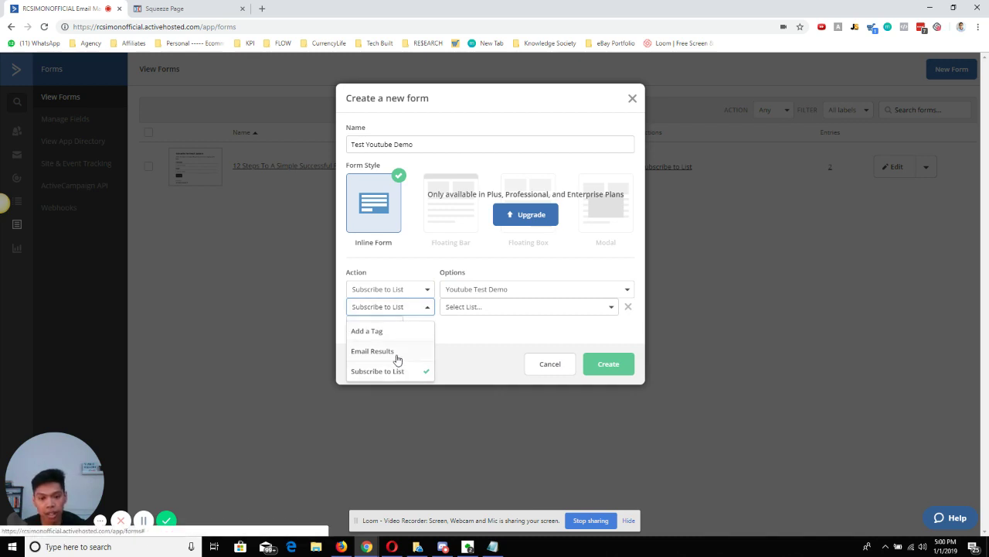
left_click(489, 340)
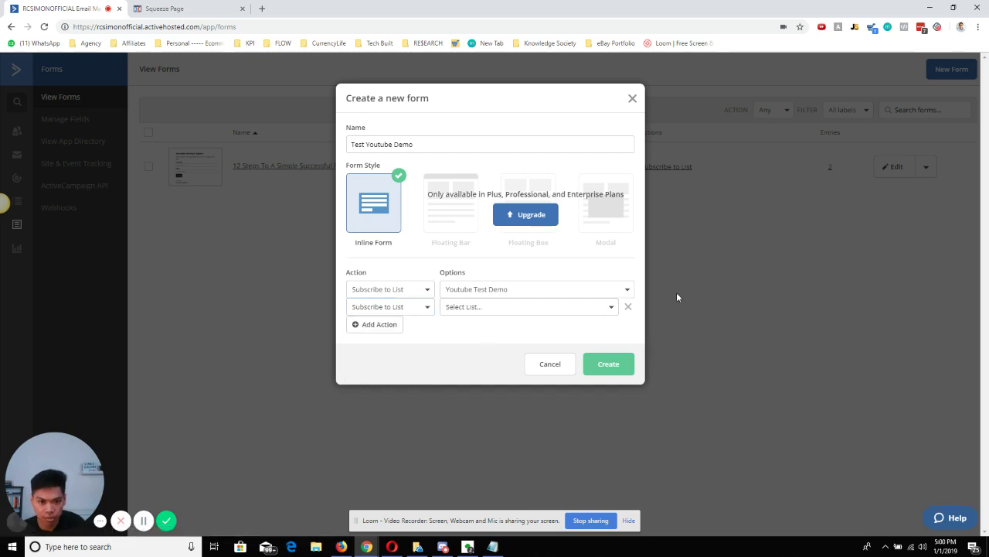
left_click(628, 306)
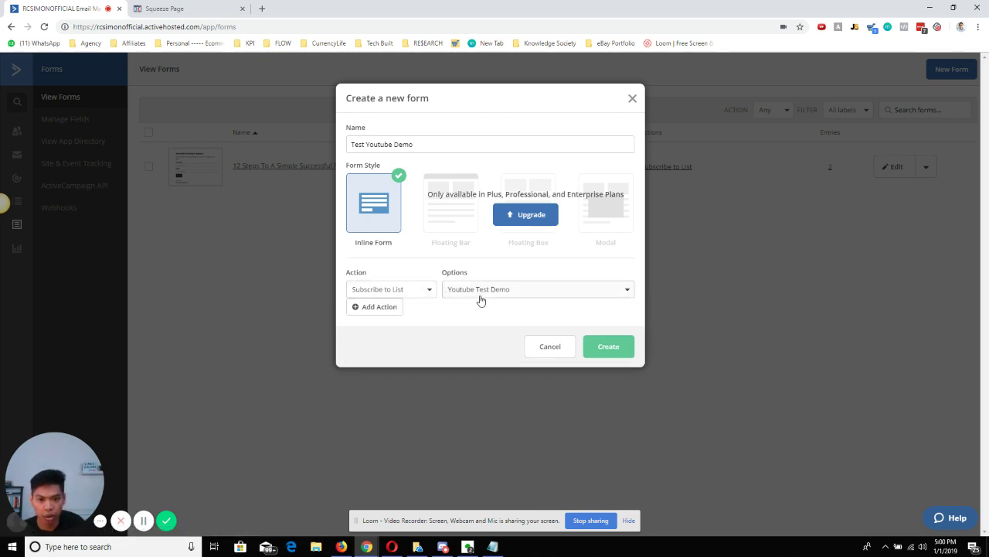
Create the form and compare its fields with the opt-in fields on the ClickFunnels squeeze page
left_click(611, 349)
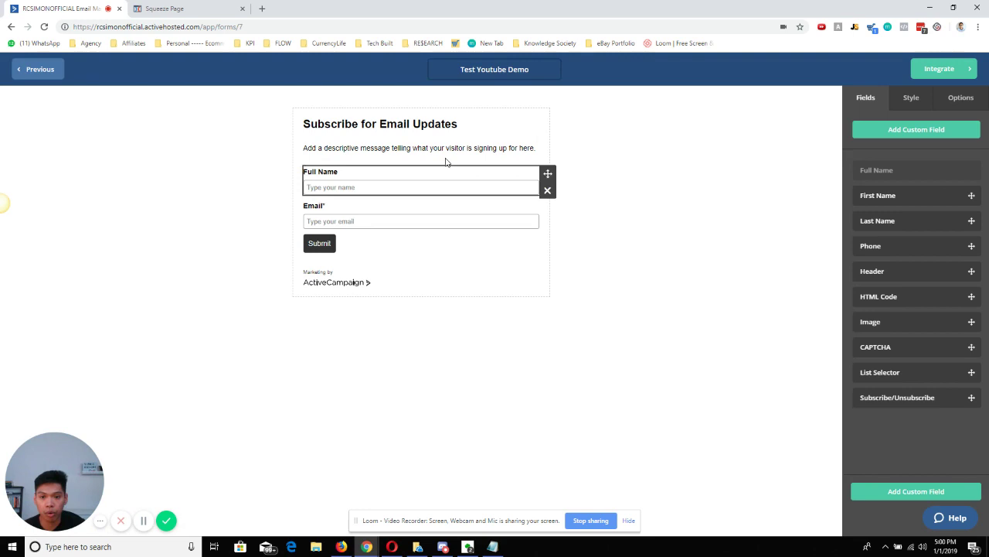
left_click(164, 9)
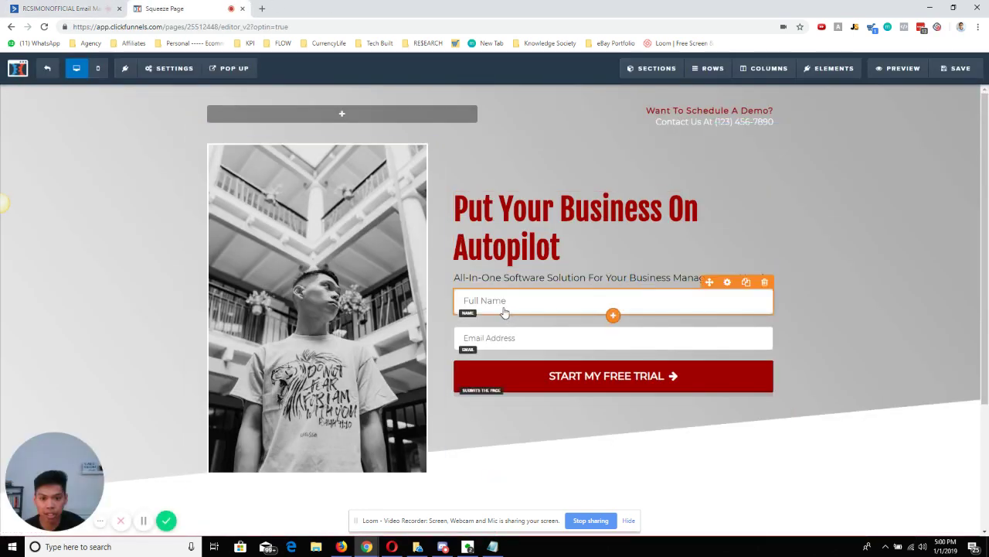
left_click(46, 8)
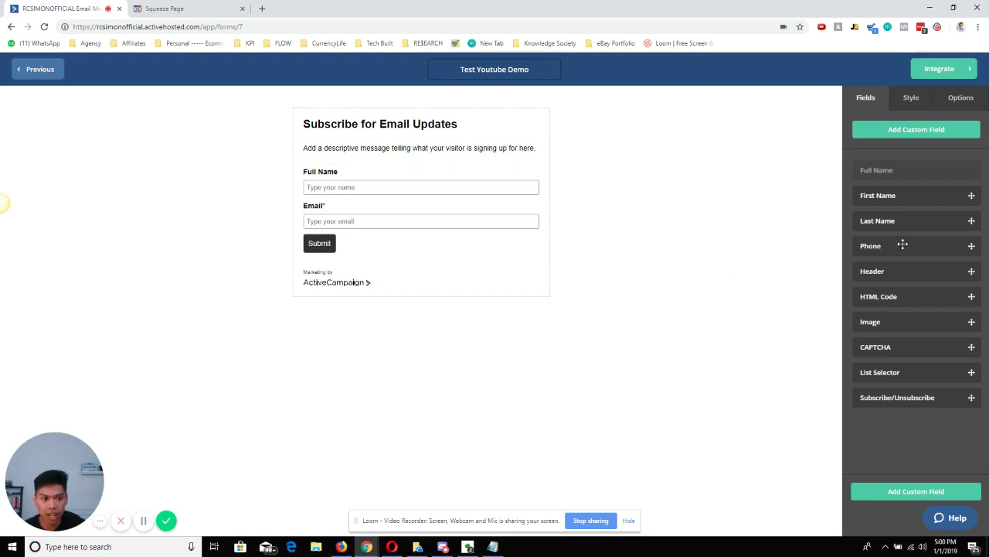
mouse_move(901, 246)
left_mouse_down()
mouse_move(398, 194)
mouse_move(849, 245)
mouse_move(917, 242)
left_mouse_up()
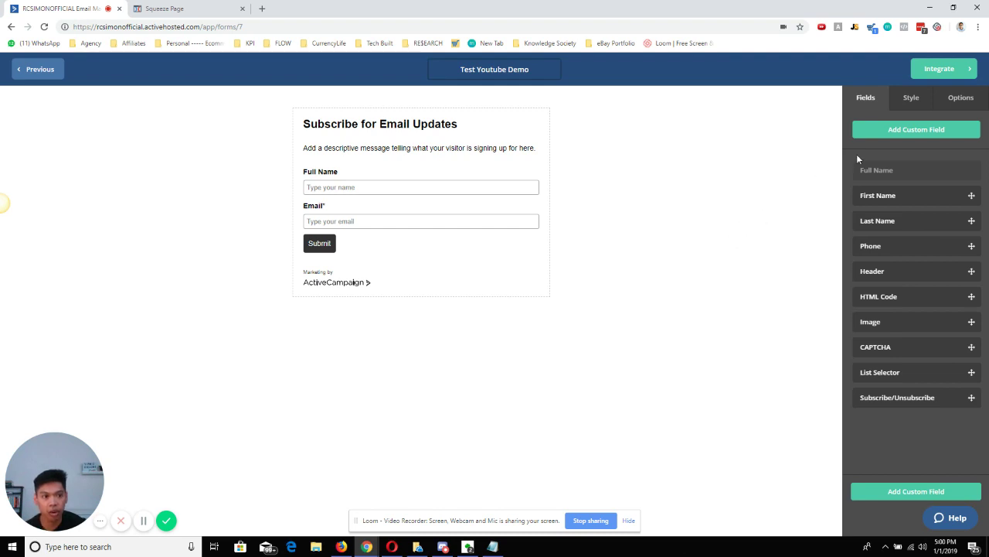
Turn off opt-in confirmation for the form's Subscribe to List action and save the change
left_click(959, 99)
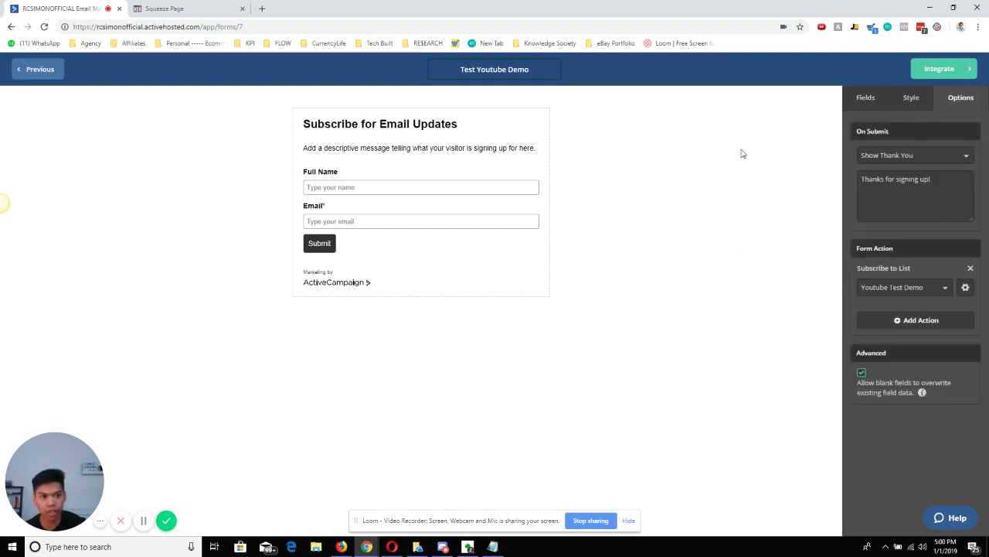
left_click(966, 288)
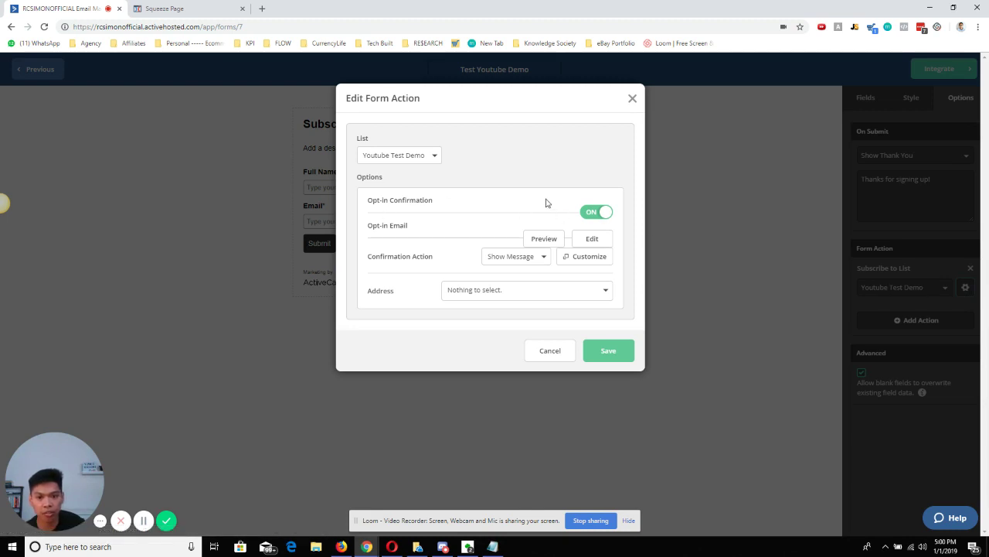
left_click(596, 213)
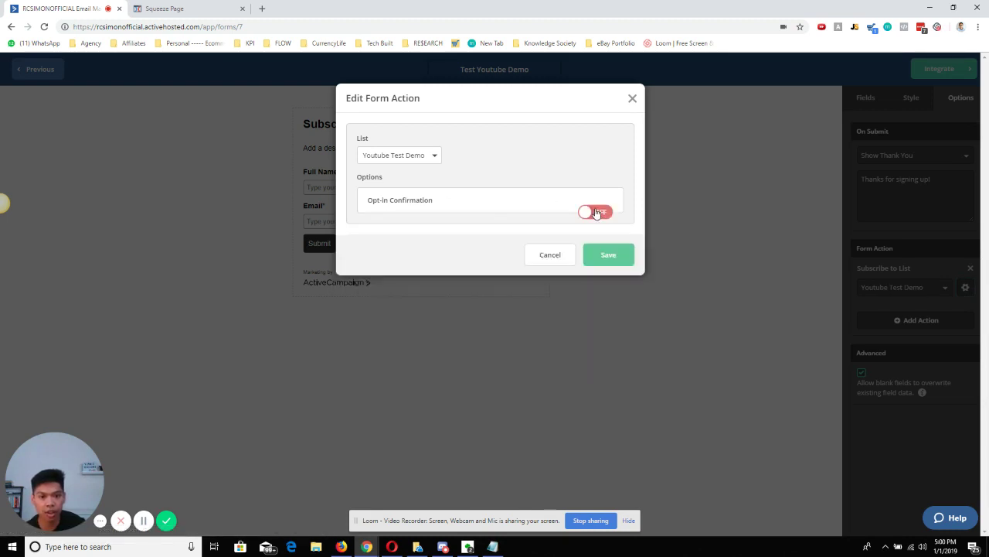
left_click(609, 256)
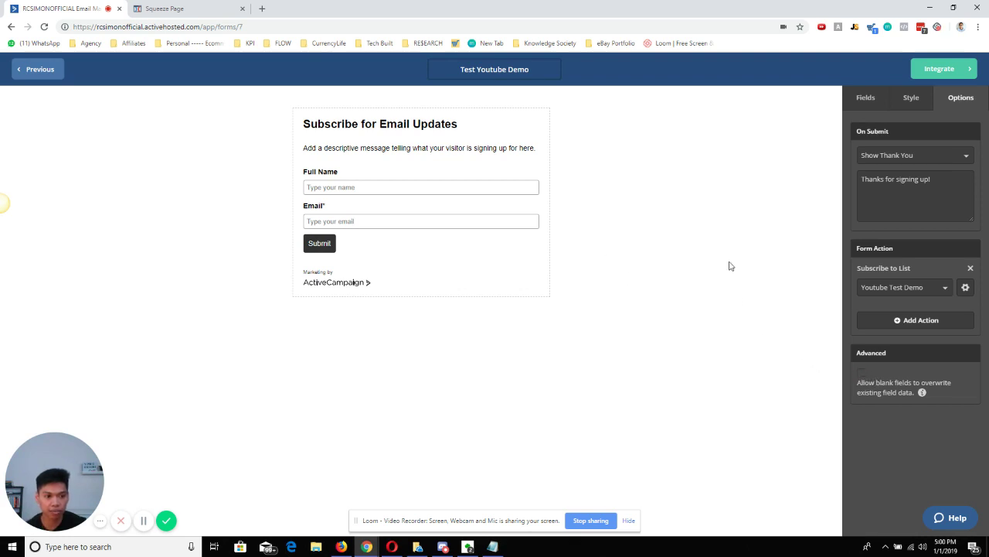
Set the form's On Submit behaviour to Open URL, using the Thank You page address copied from the ClickFunnels email optin funnel
left_click(887, 156)
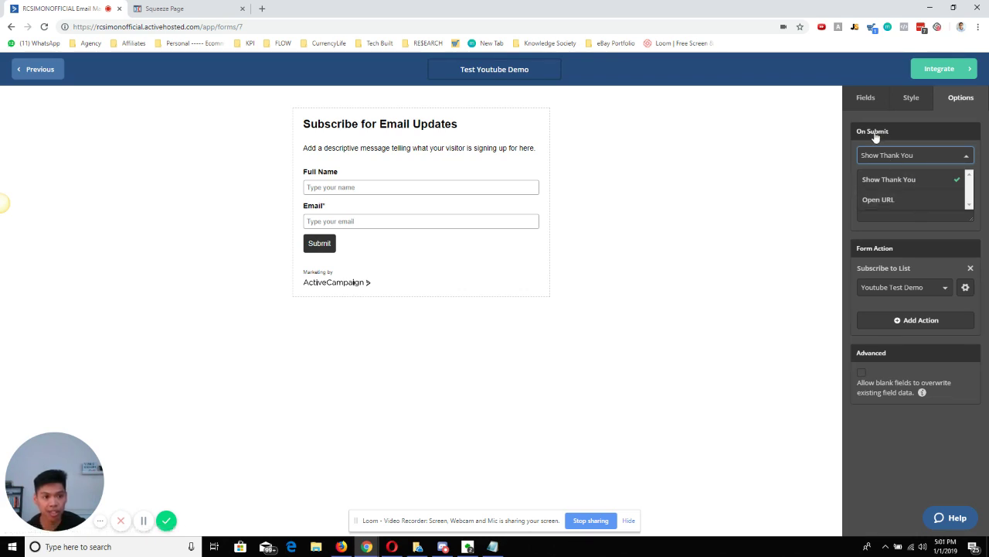
left_click(889, 200)
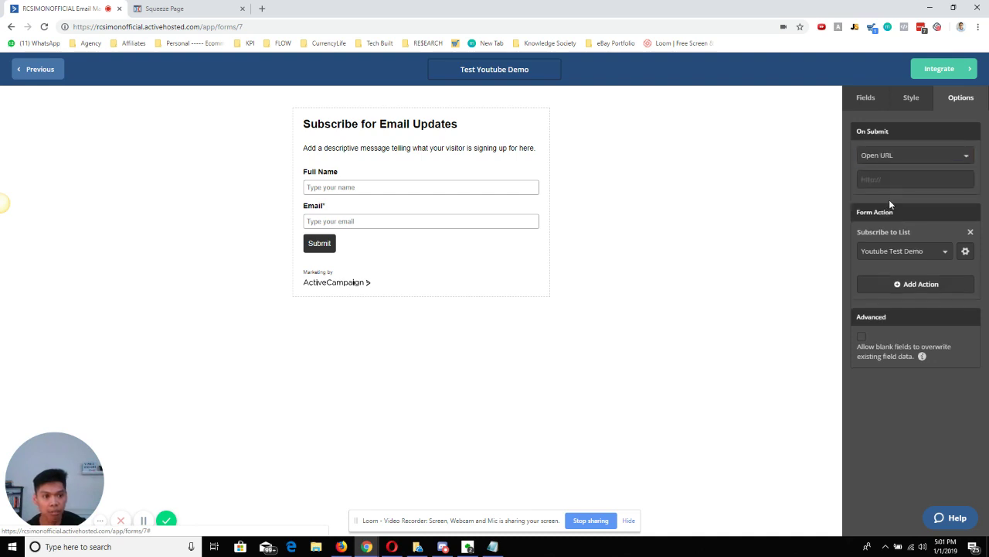
left_click(161, 8)
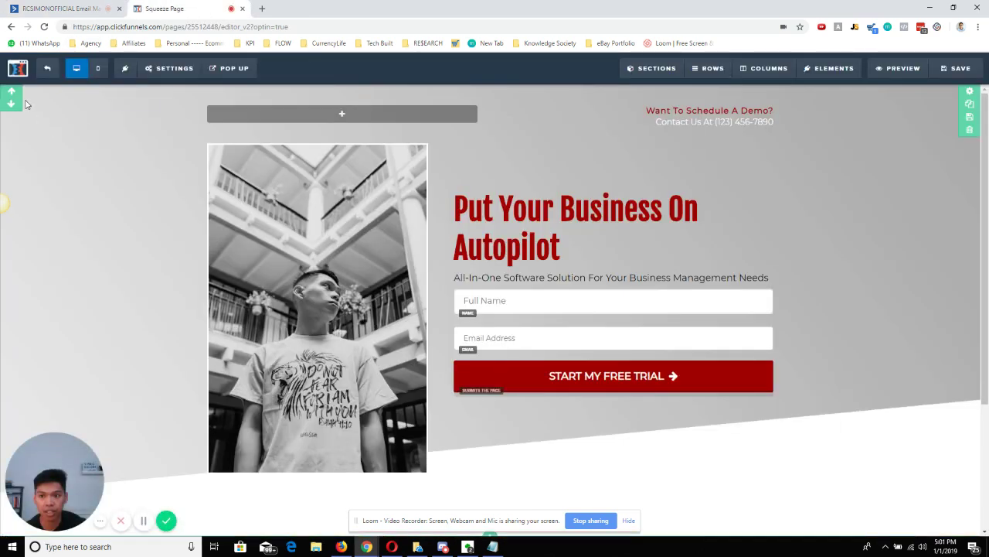
left_click(48, 68)
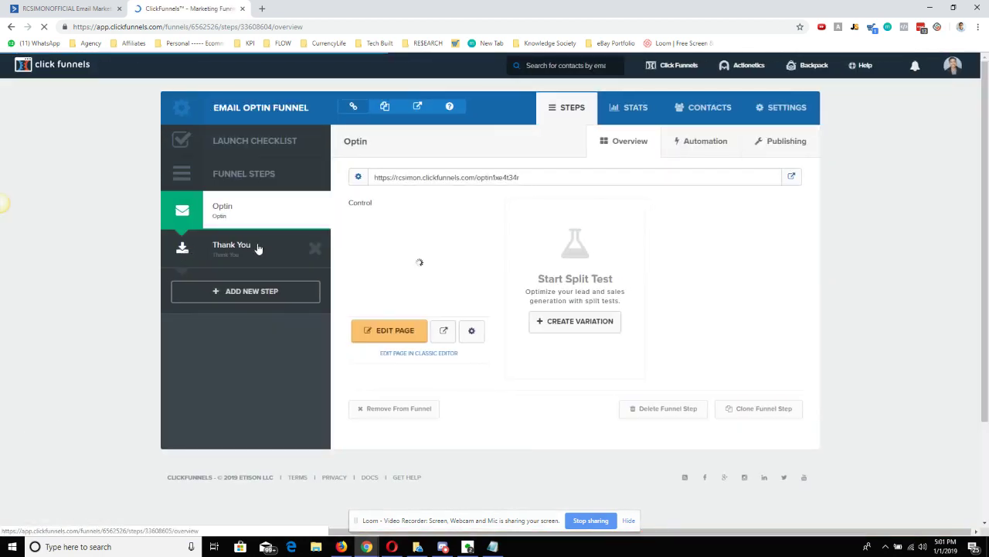
left_click(259, 248)
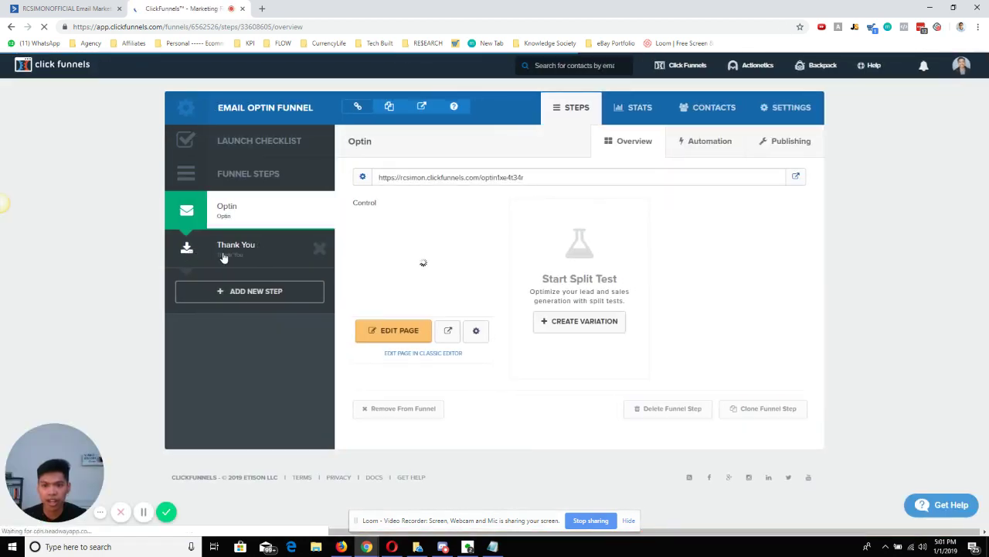
left_click(479, 178)
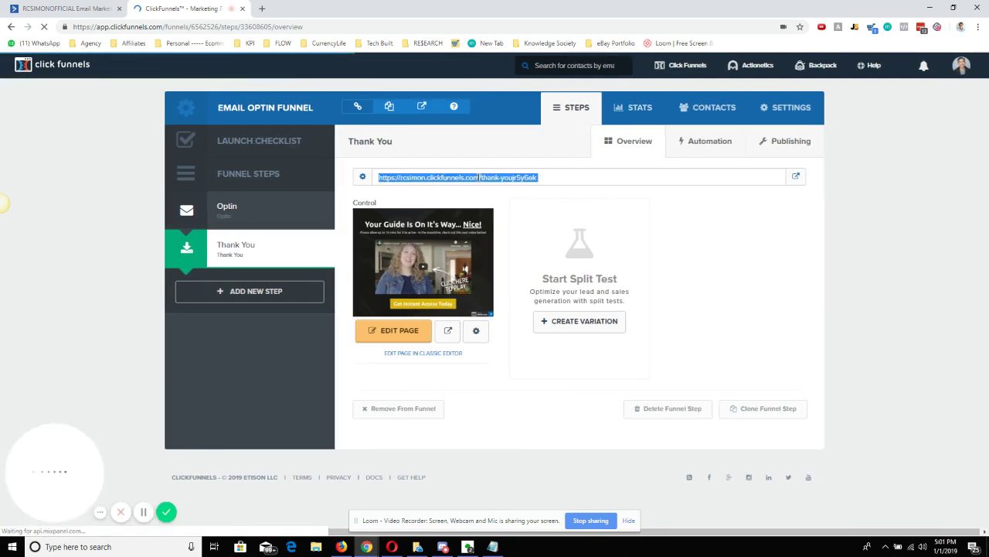
left_click(66, 9)
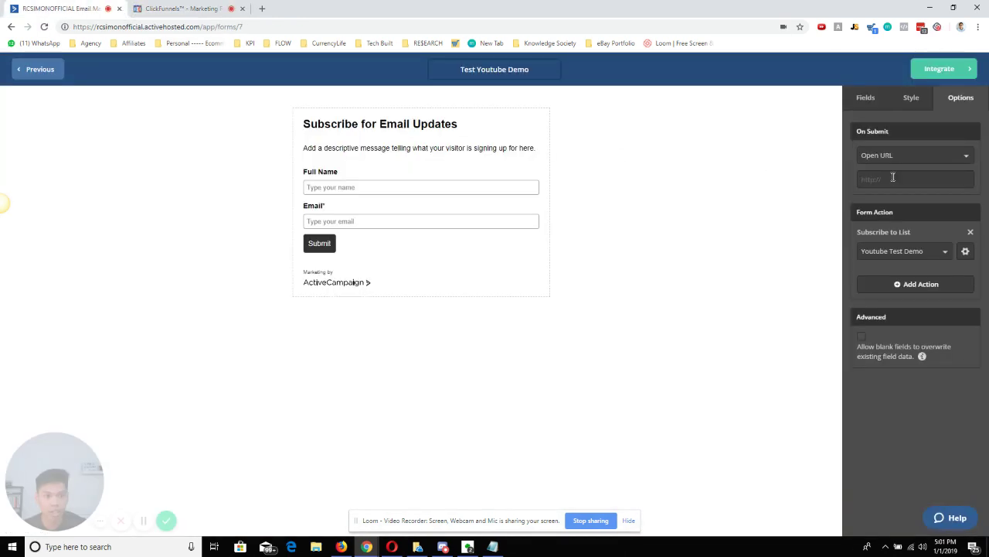
left_click(892, 177)
key("ctrl+v")
Copy the form's full embed code from its integration page and return to the funnel's Optin step in ClickFunnels
left_click(947, 218)
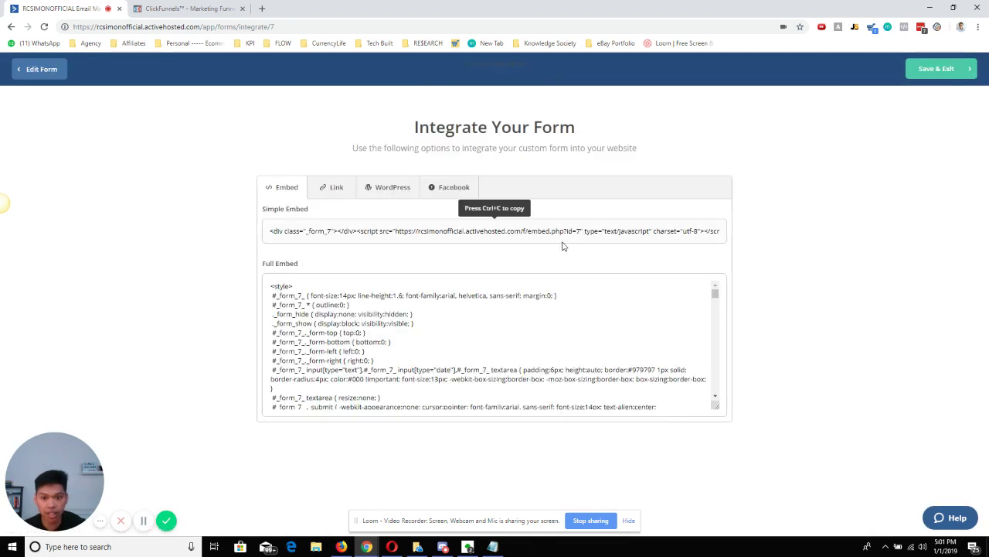
left_click(349, 298)
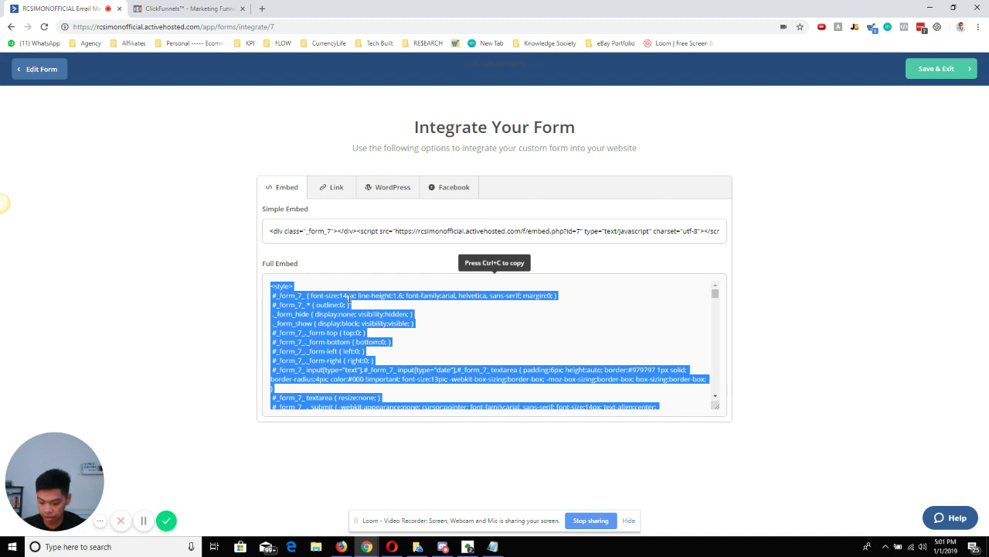
left_click(210, 7)
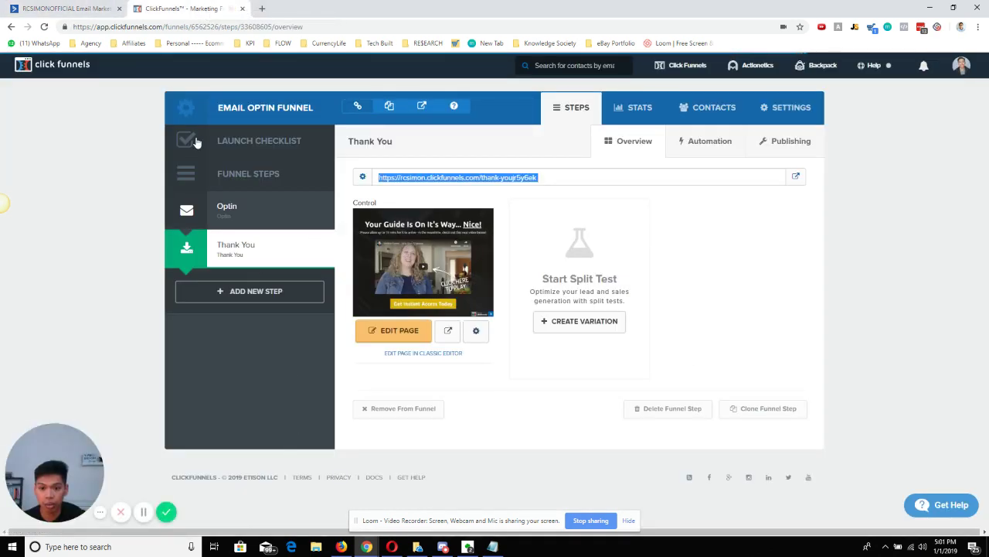
left_click(260, 219)
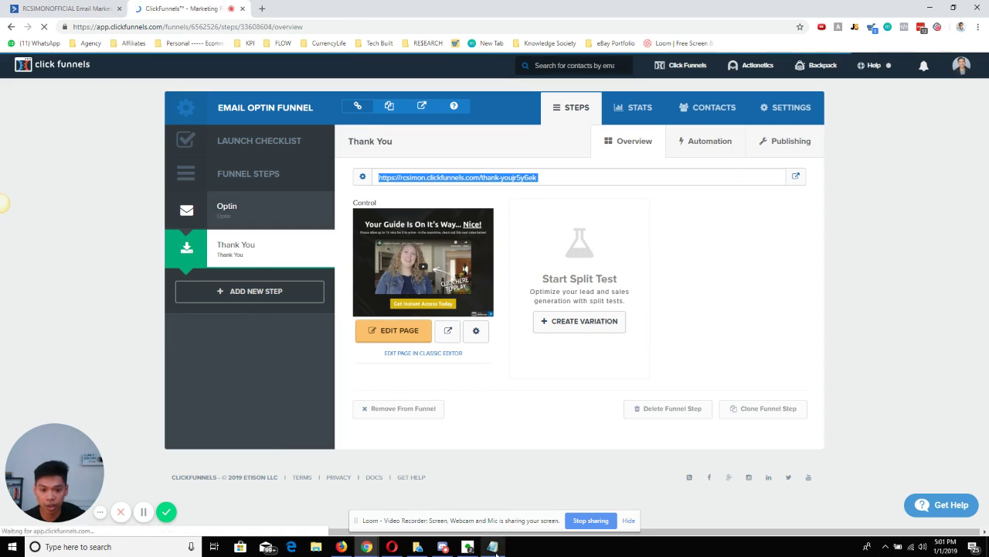
Switch to Notepad and replace all of the old form code with the copied full embed code
mouse_move(495, 547)
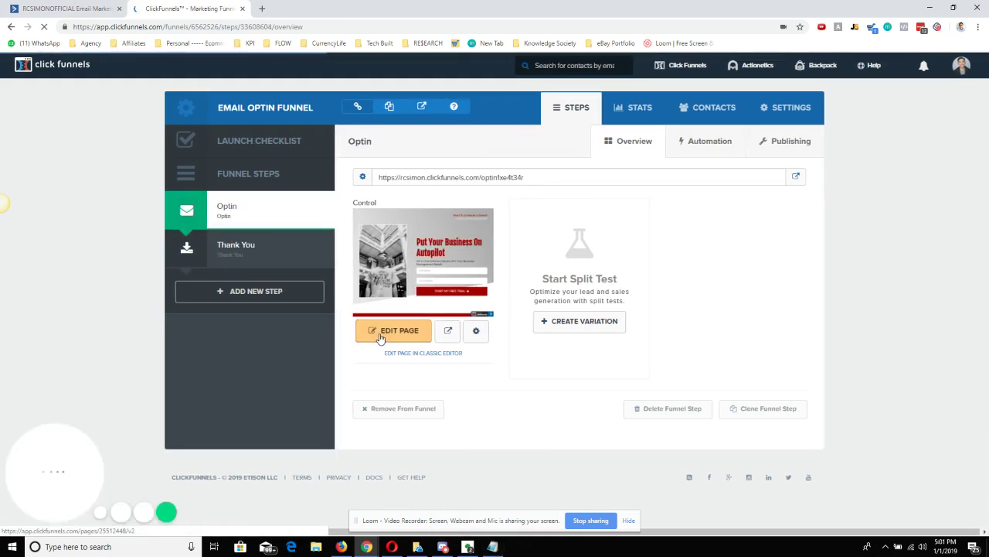
left_click(492, 546)
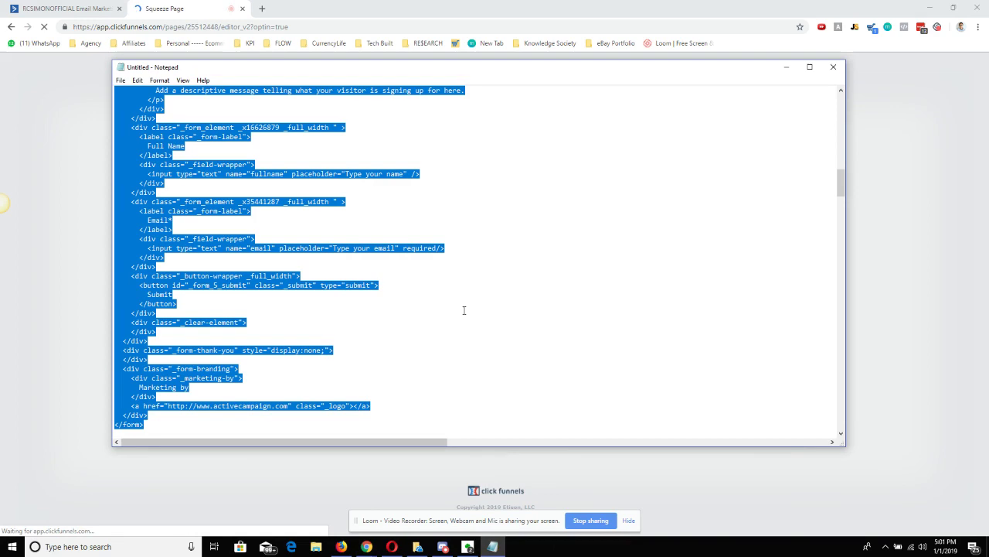
key("ctrl+x")
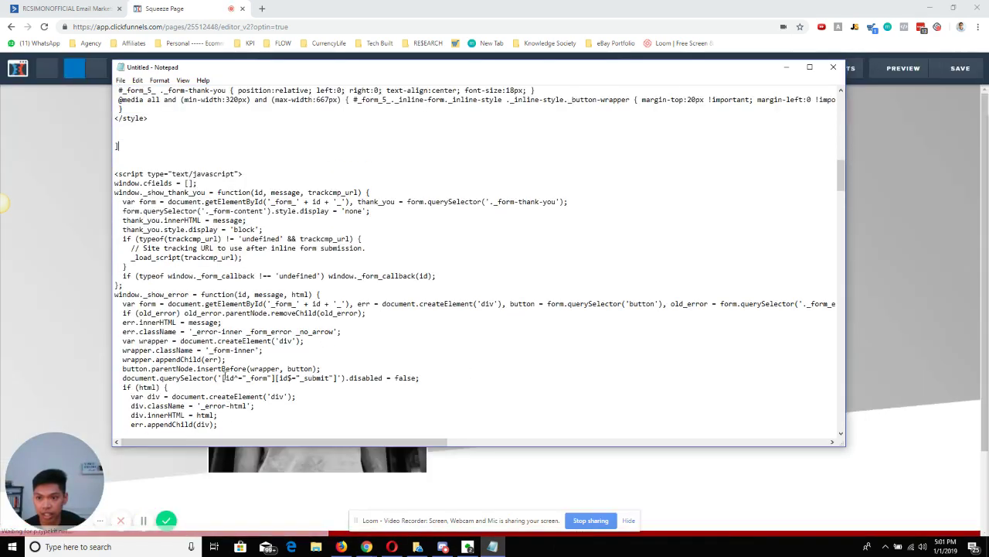
left_click_drag(840, 185, 841, 429)
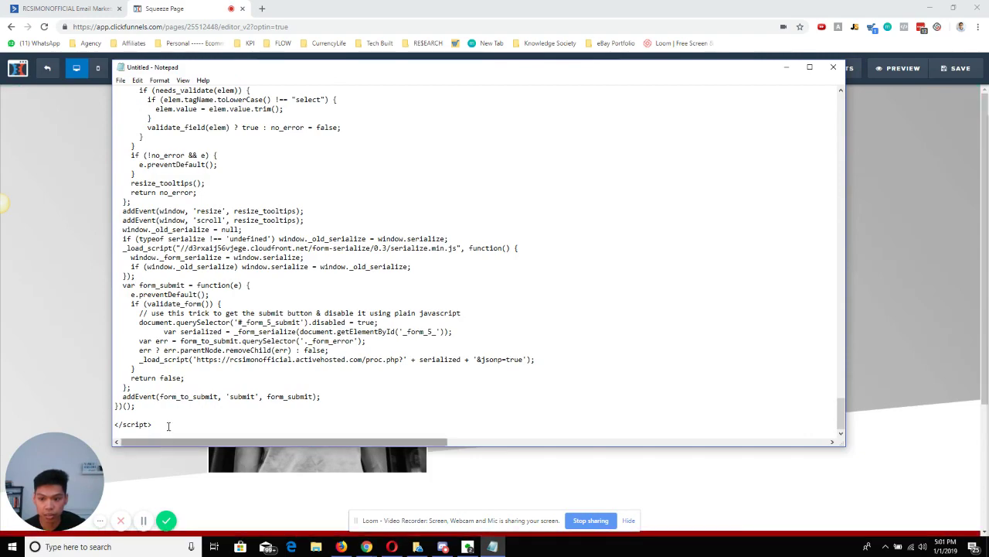
left_click_drag(169, 426, 124, 405)
left_click_drag(124, 108, 104, 93)
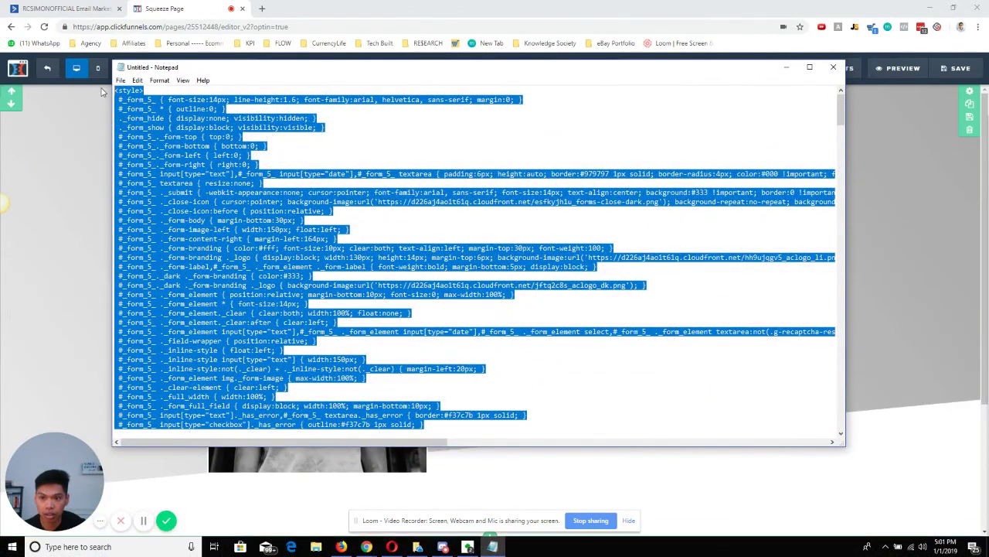
key("ctrl+End")
left_click_drag(841, 414, 825, 118)
scroll(826, 117, "up", 4)
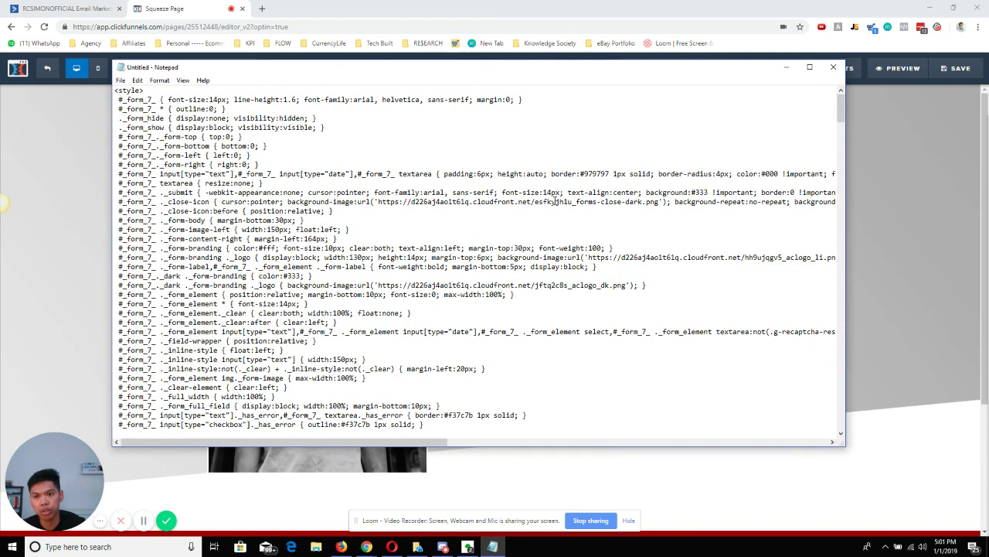
Insert two blank lines between the closing style tag and the opening form tag in the embed code
scroll(312, 224, "down", 15)
scroll(313, 224, "down", 3)
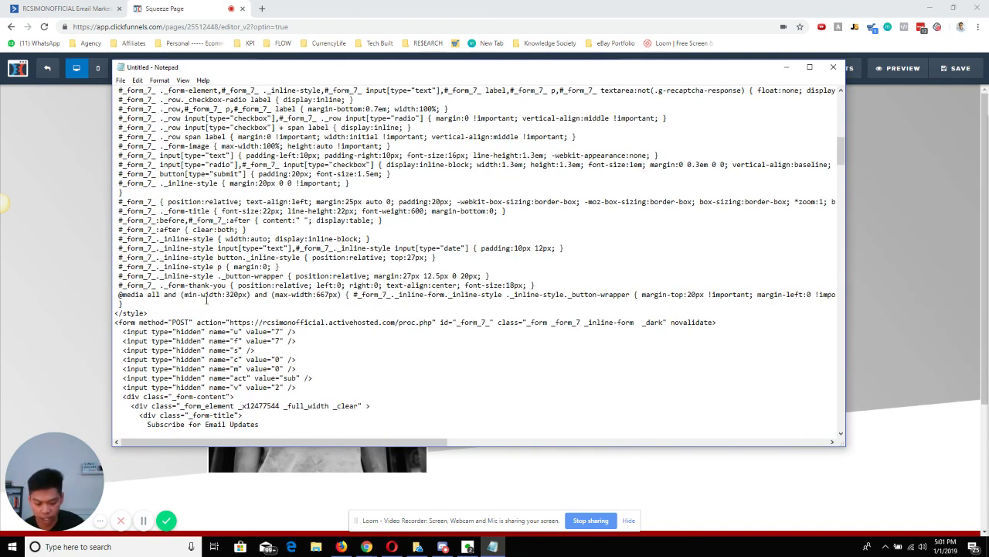
key("Return")
key("Return")
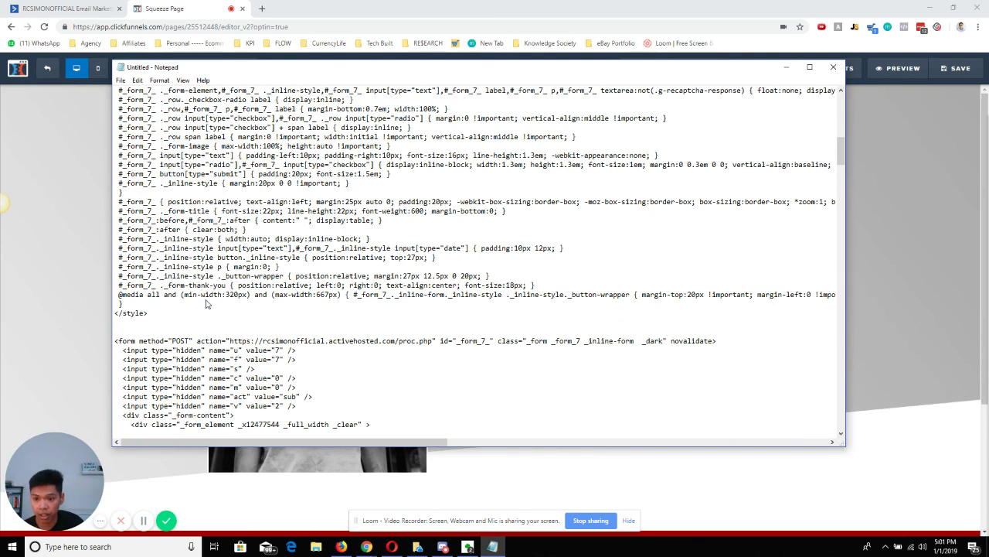
Separate the closing form tag from the script with a blank line, and copy only the code from opening to closing form tag
scroll(230, 340, "down", 6)
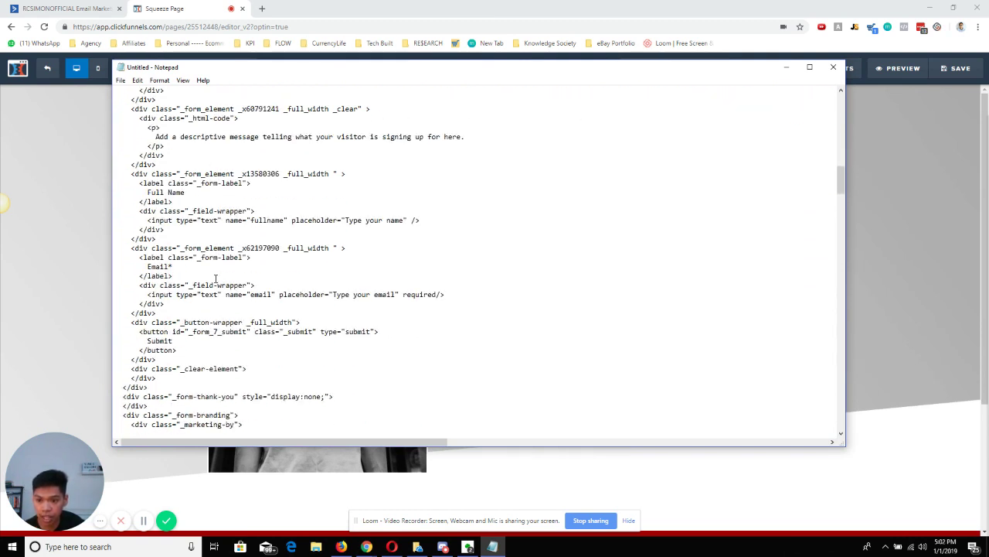
scroll(219, 277, "down", 3)
scroll(222, 275, "down", 1)
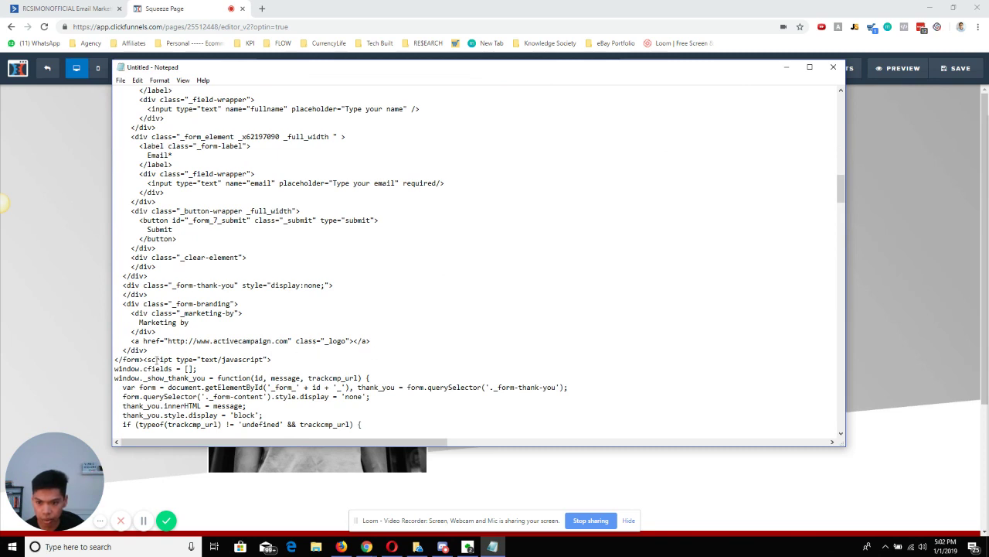
key("Return")
key("Return")
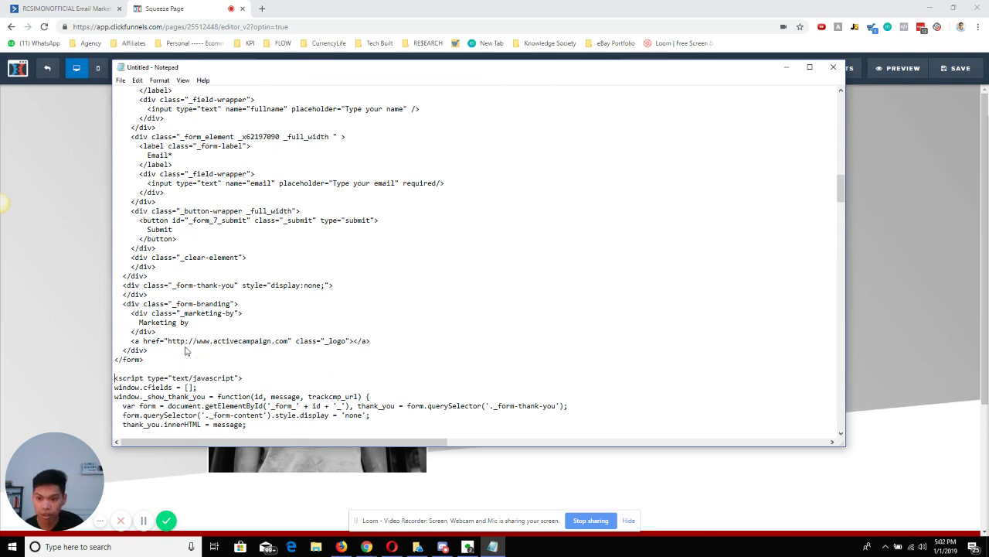
left_click_drag(186, 359, 117, 173)
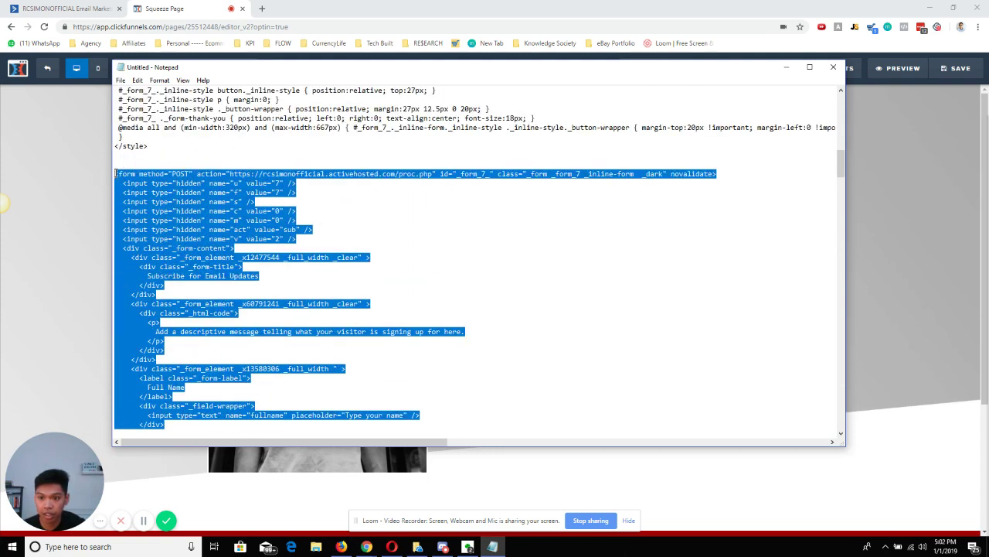
Return to the ClickFunnels page editor, open the page's email integration settings and remove the existing integration
left_click(75, 69)
mouse_move(167, 71)
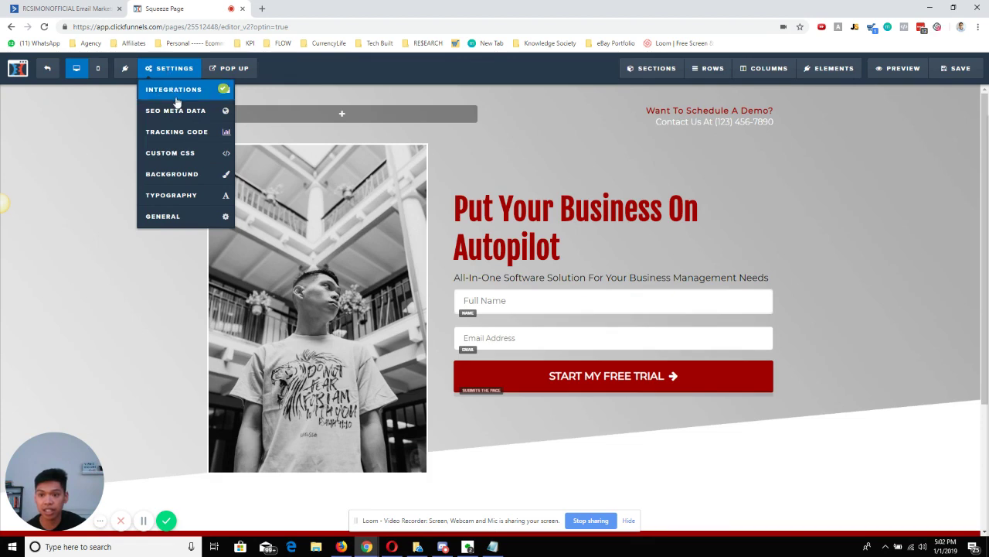
left_click(177, 102)
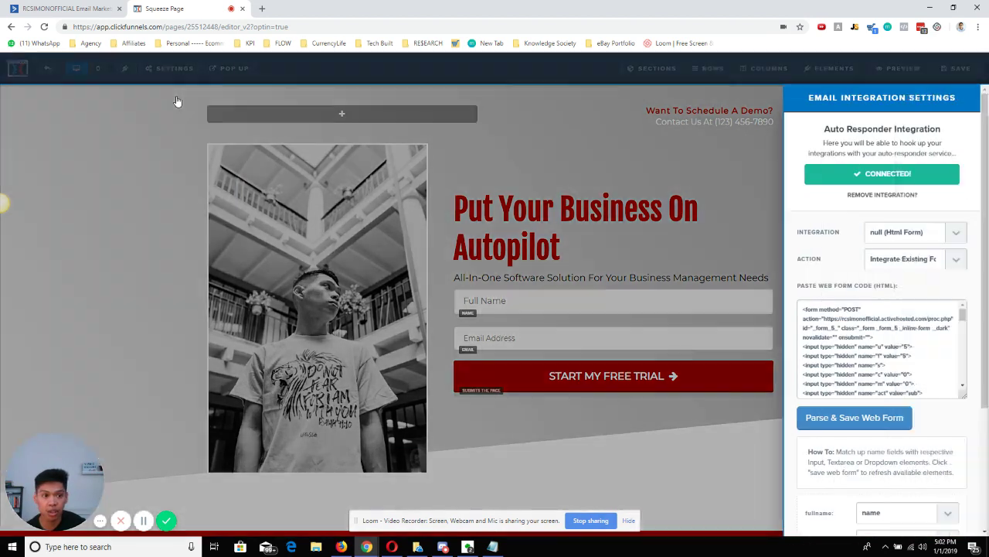
left_click(882, 196)
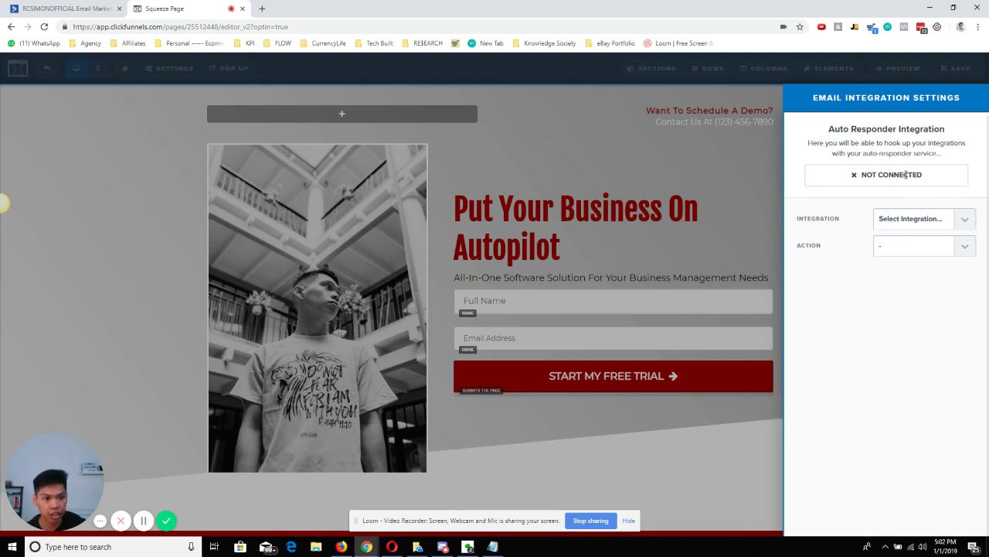
Set the integration to null (Html Form) and its action to Integrate Existing Form (Add HTML Below)
left_click(912, 223)
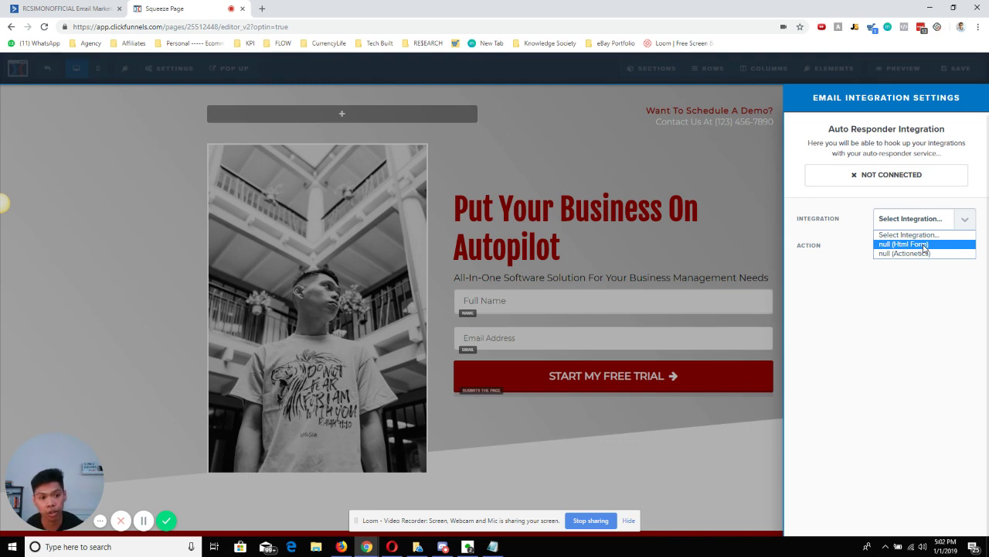
left_click(925, 245)
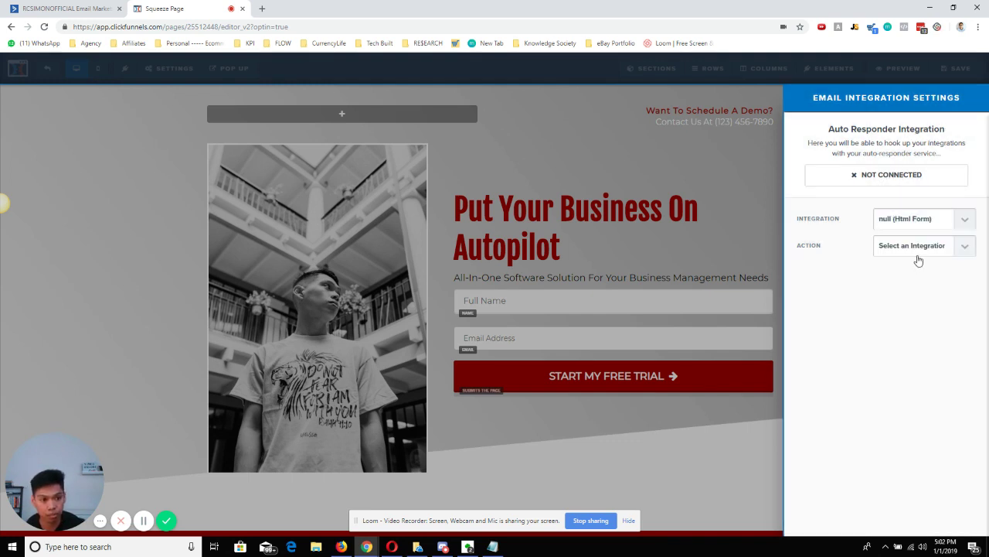
left_click(917, 253)
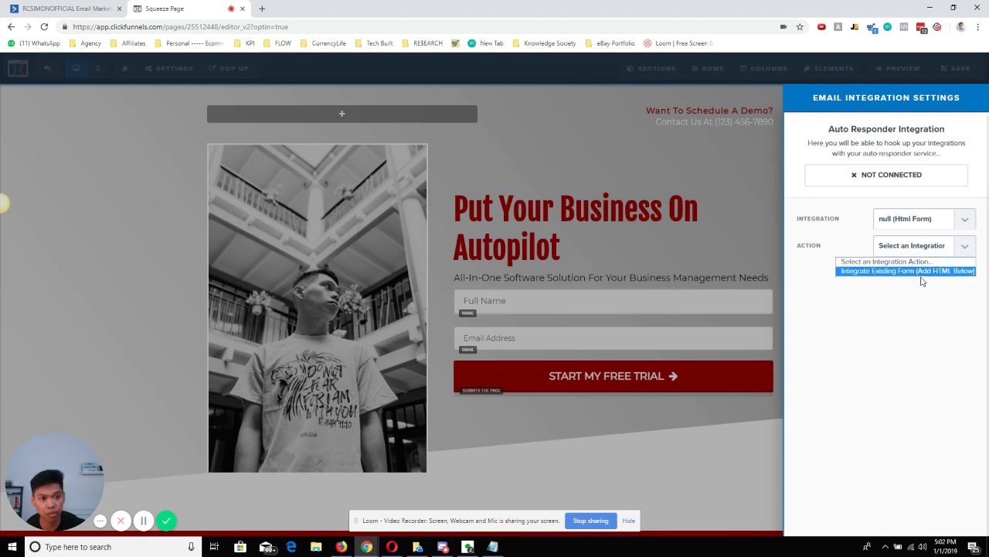
left_click(915, 272)
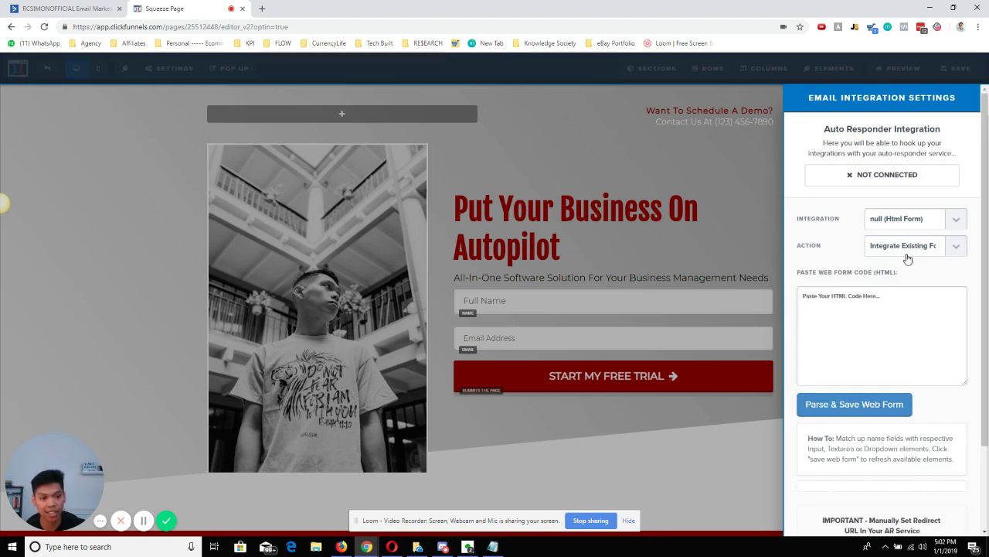
Paste the copied form code as the web form HTML, check it from start to end, and parse and save the web form
left_click(896, 304)
key("ctrl+v")
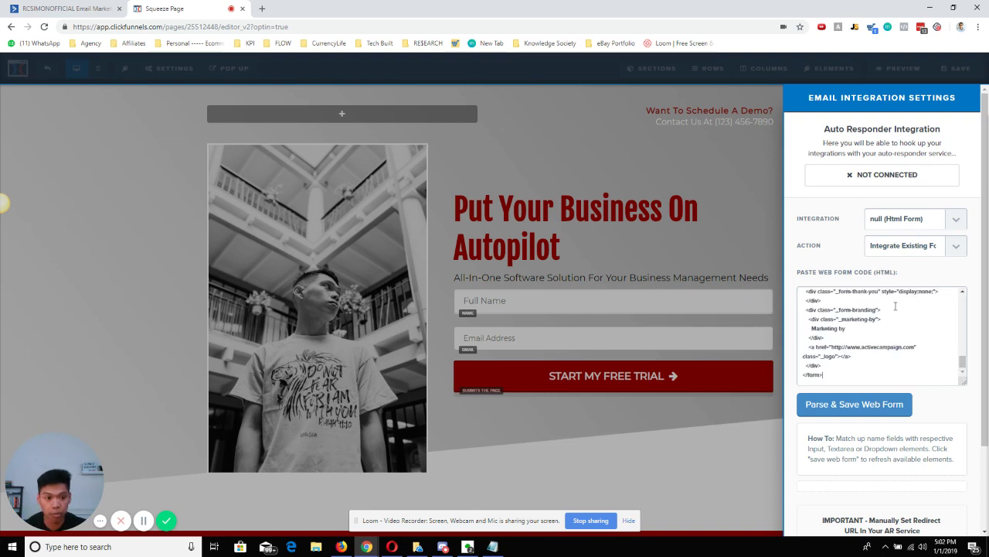
scroll(895, 317, "up", 5)
scroll(895, 318, "down", 10)
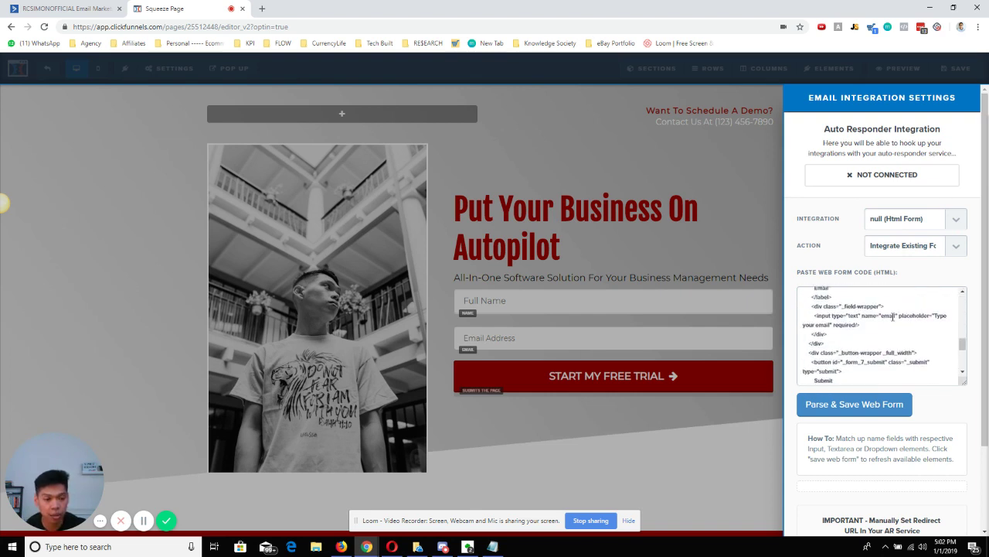
scroll(895, 317, "up", 10)
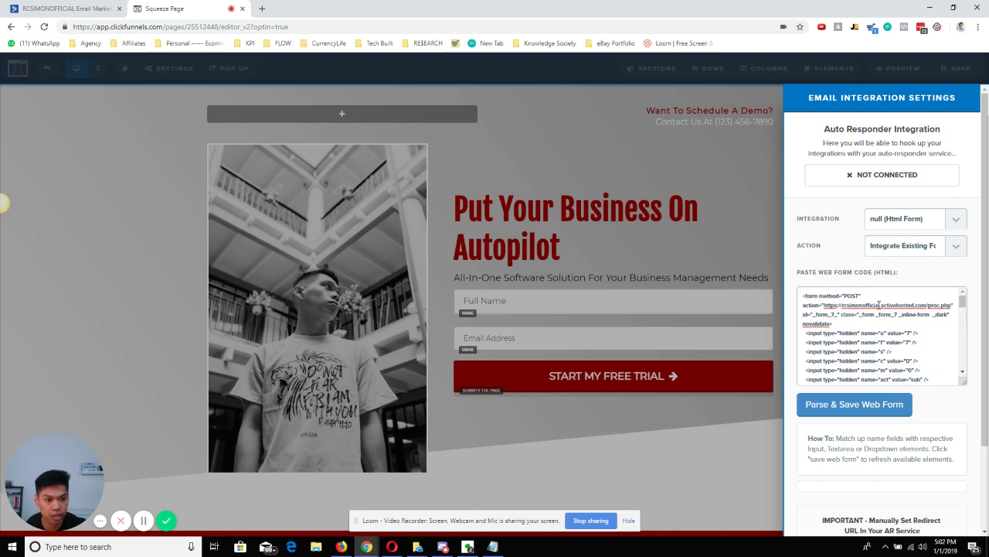
scroll(842, 309, "down", 10)
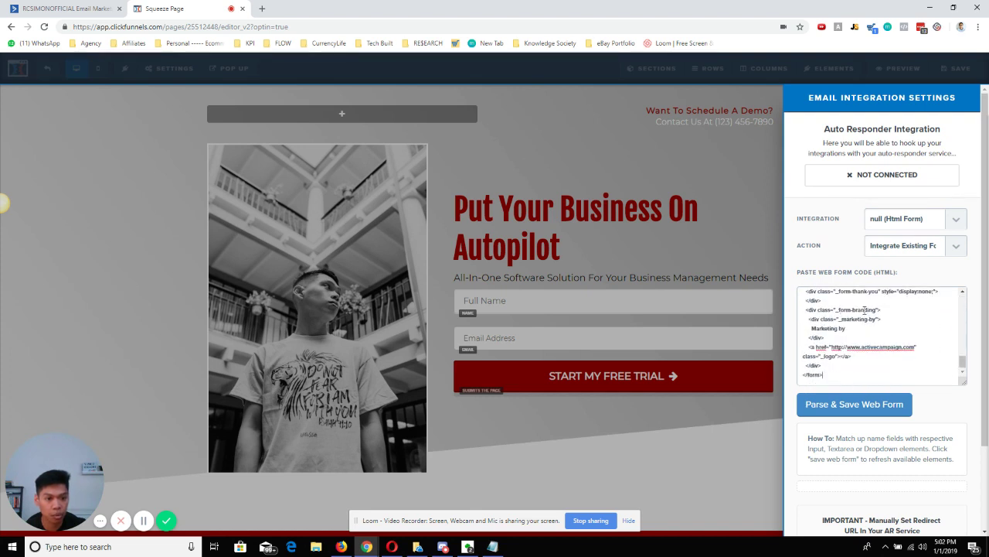
left_click(844, 408)
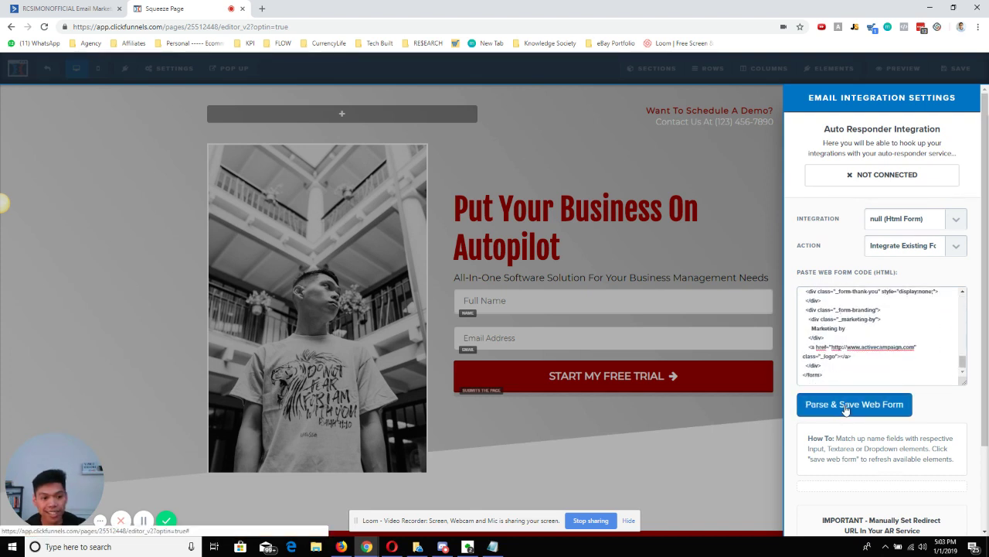
Sync the web form's fullname field with name and its email field with email
scroll(866, 265, "down", 3)
scroll(881, 247, "up", 3)
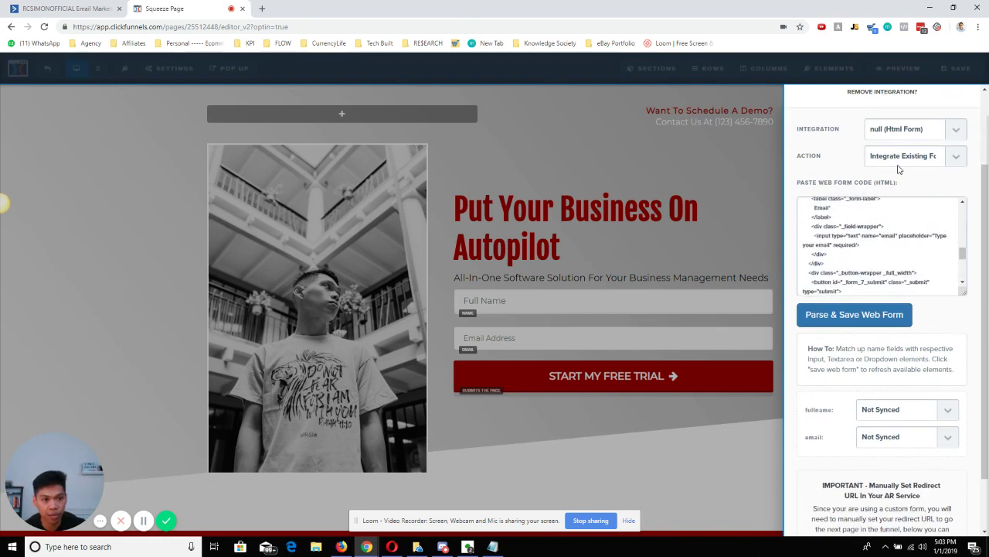
scroll(847, 179, "up", 3)
scroll(832, 271, "down", 2)
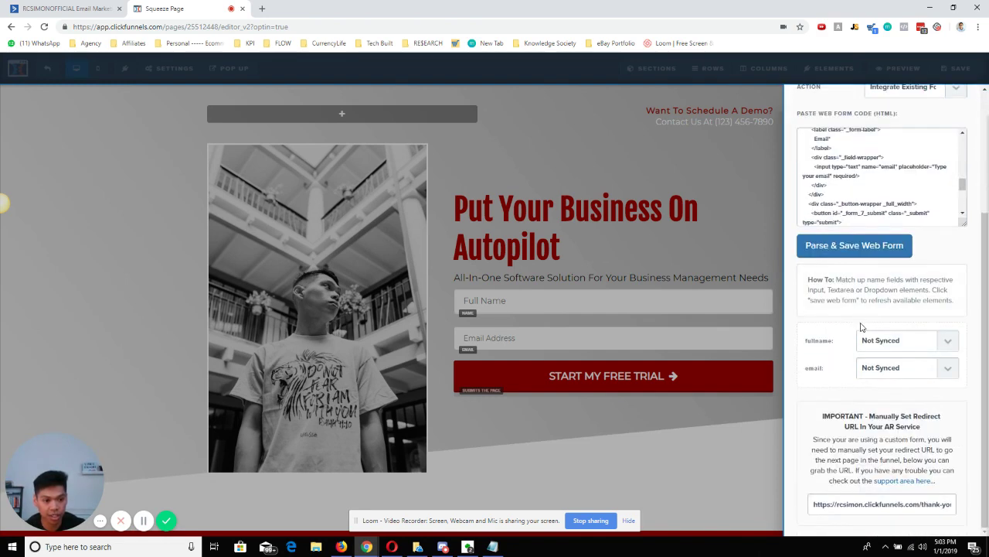
left_click(874, 342)
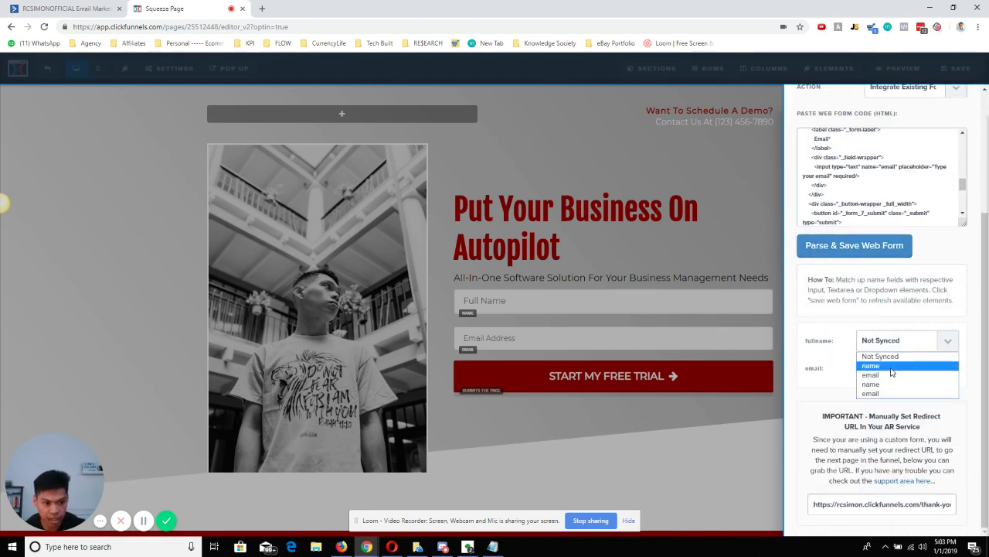
left_click(815, 353)
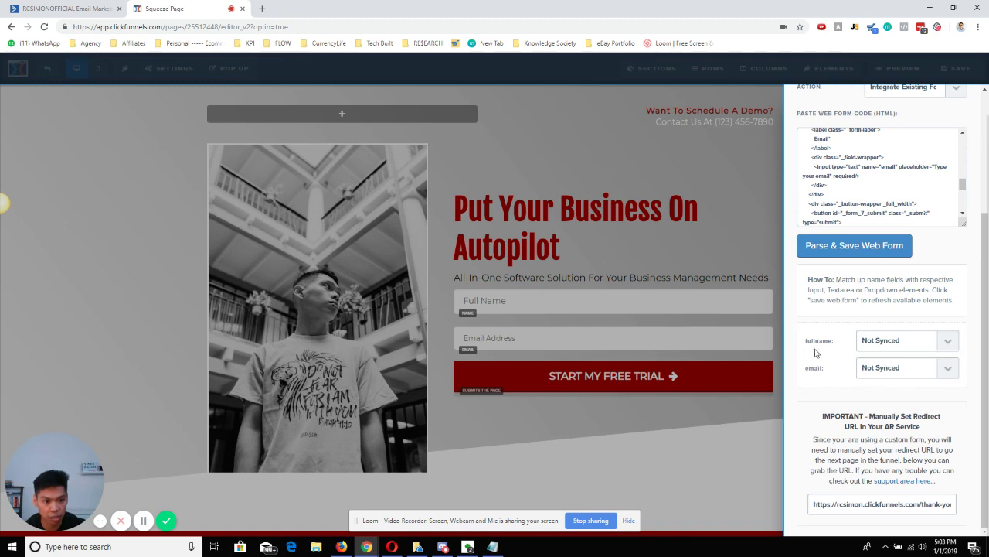
left_click(897, 344)
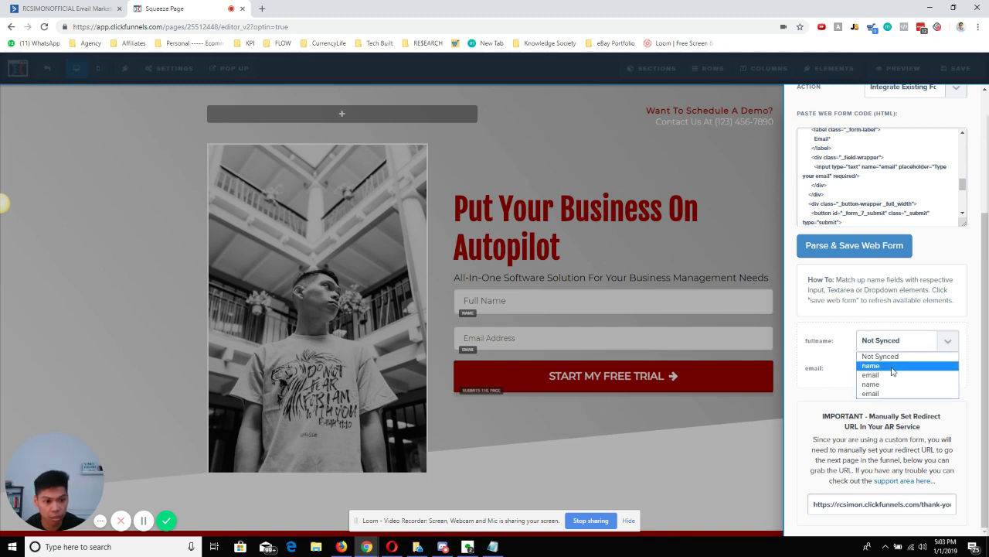
left_click(893, 368)
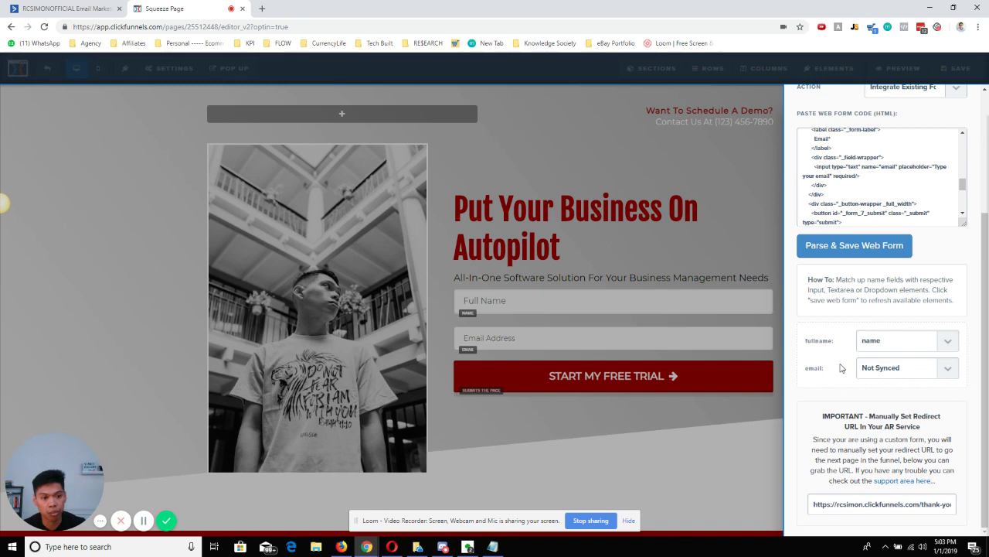
left_click(886, 370)
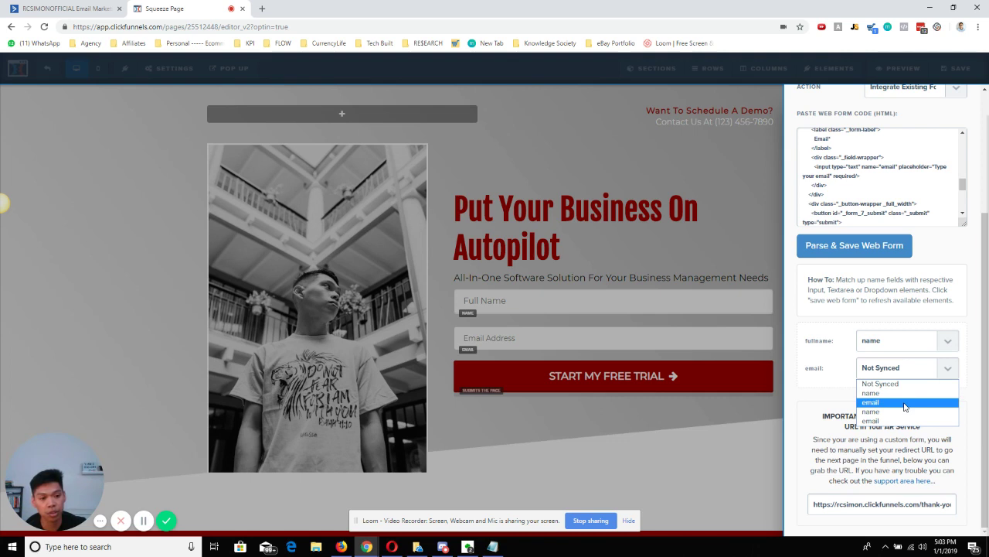
left_click(905, 404)
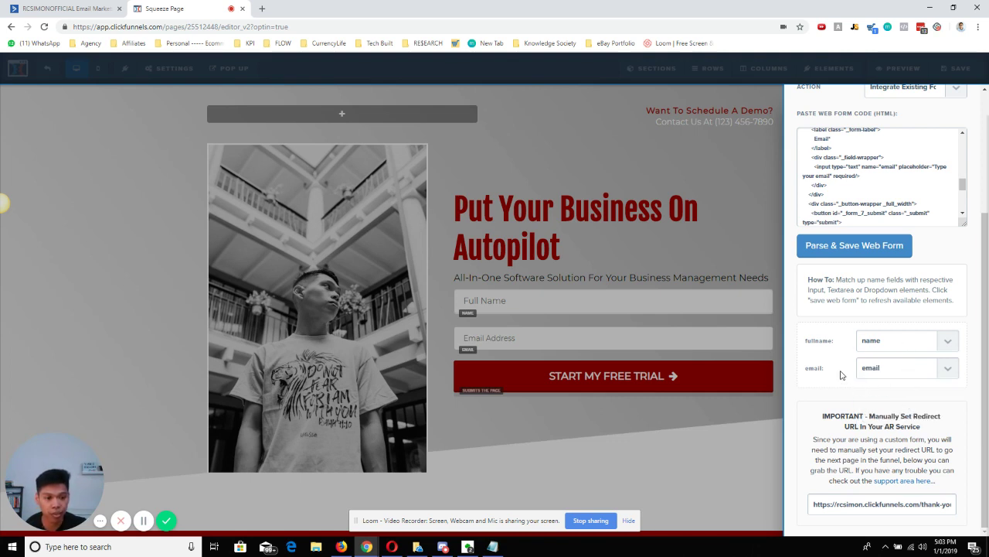
Save the squeeze page and submit a test opt-in from its preview with a full name and email address
left_click(735, 216)
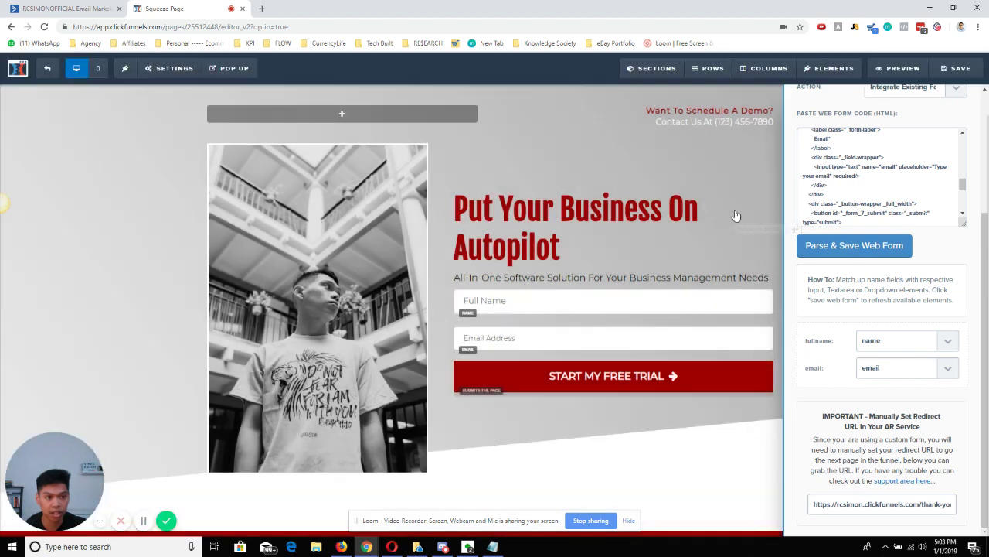
left_click(956, 71)
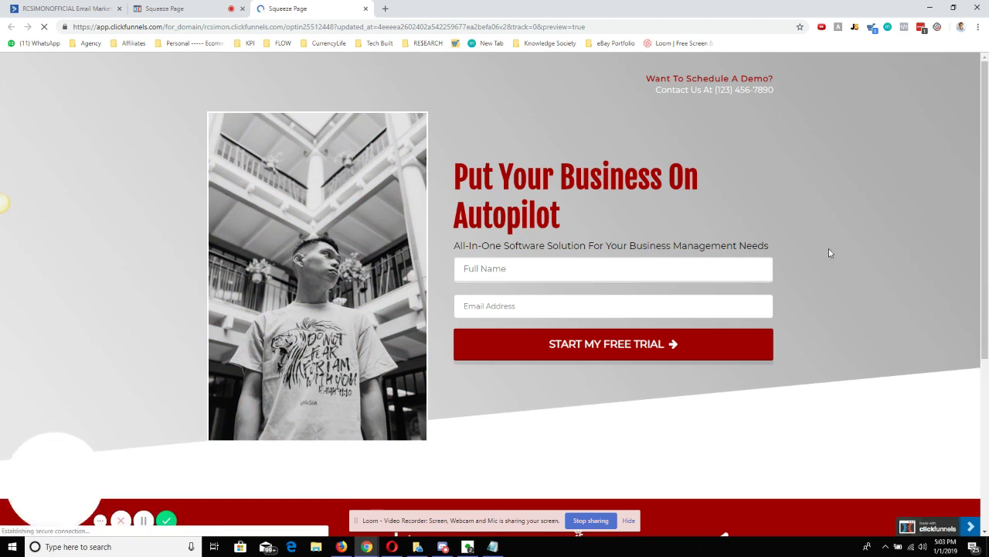
left_click(580, 263)
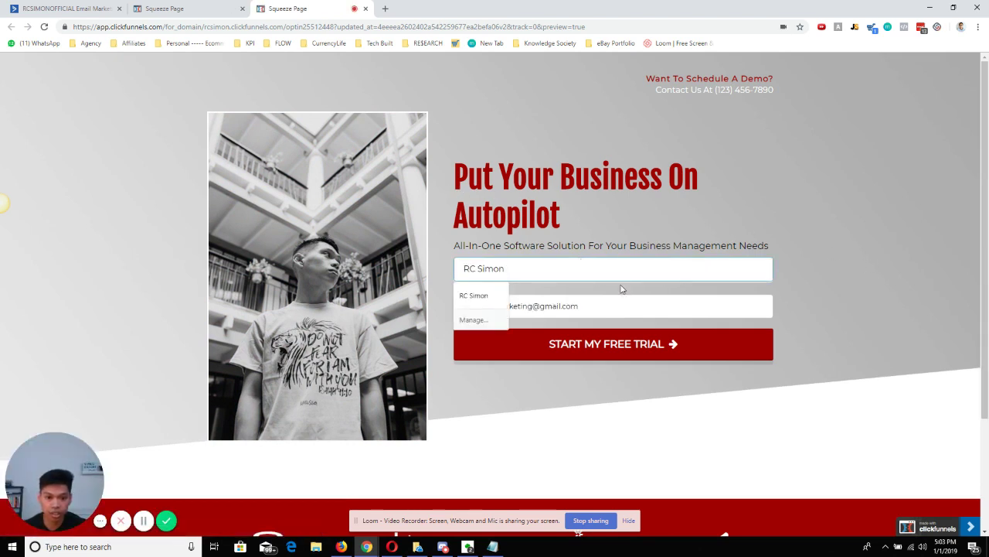
left_click(628, 306)
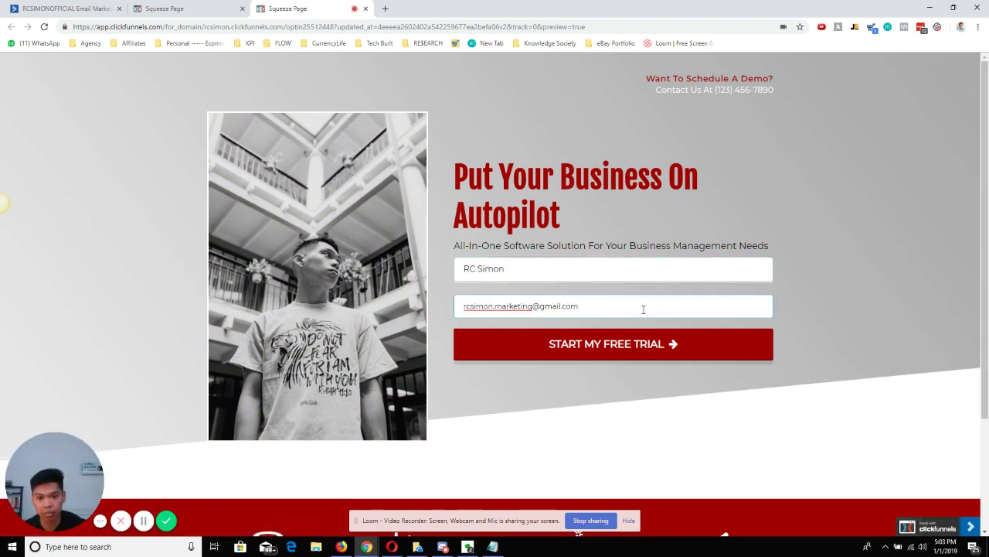
left_click(592, 350)
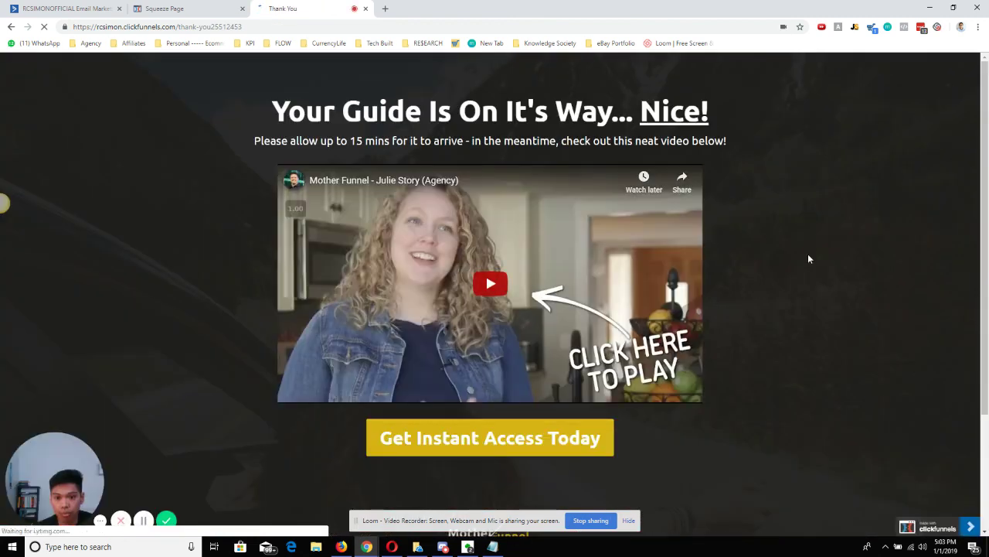
scroll(808, 253, "down", 5)
scroll(807, 256, "up", 5)
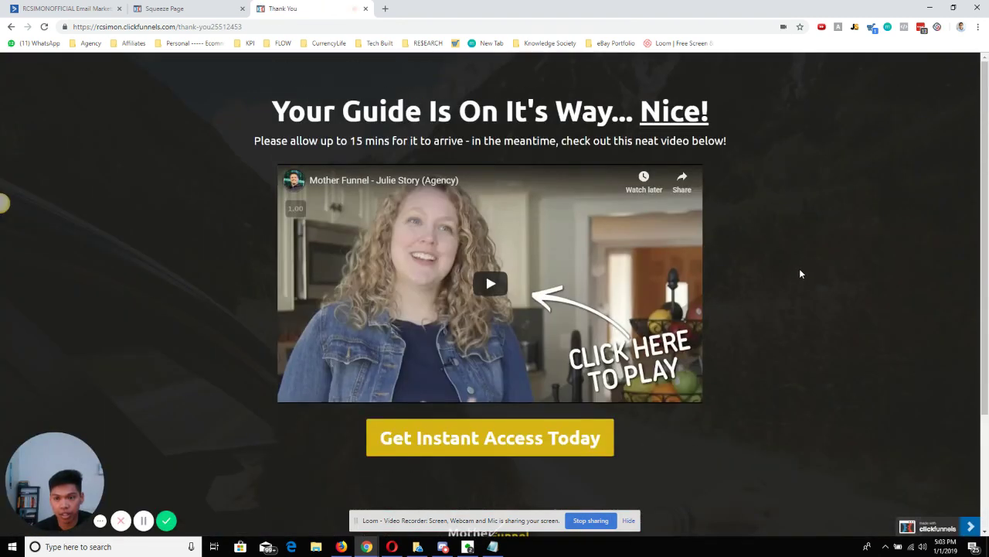
Switch to ActiveCampaign, save and exit the form, and open the entry statistics of the Test Youtube Demo form
left_click(46, 8)
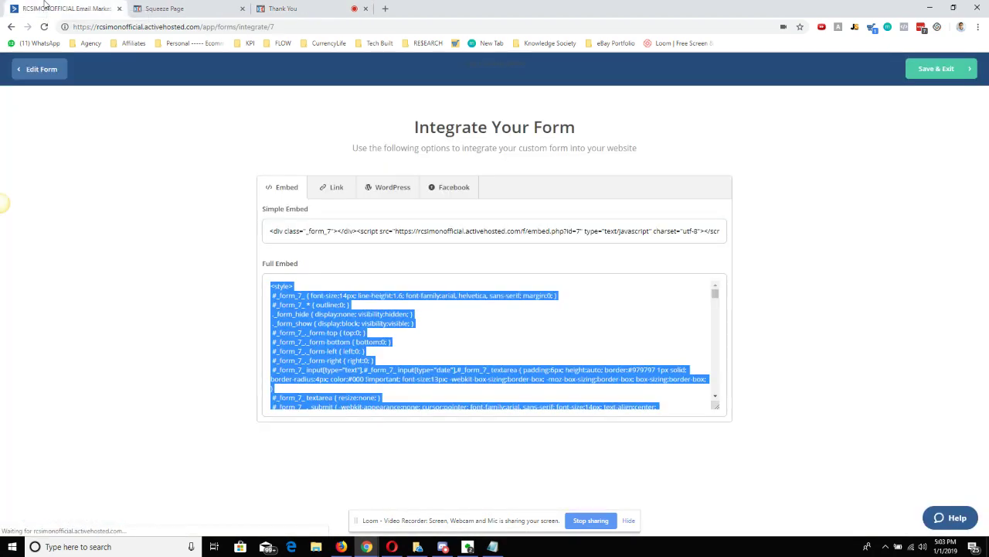
left_click(939, 70)
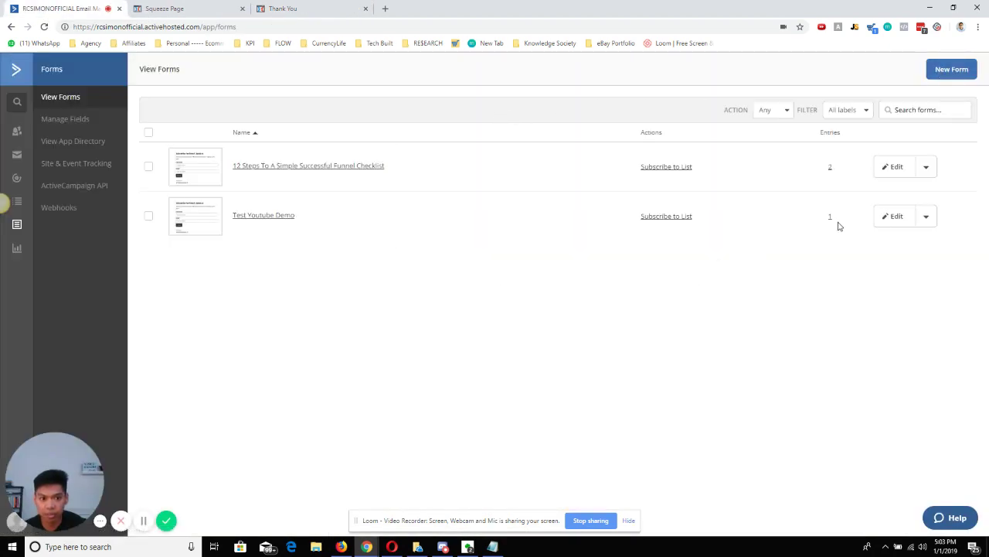
left_click(831, 221)
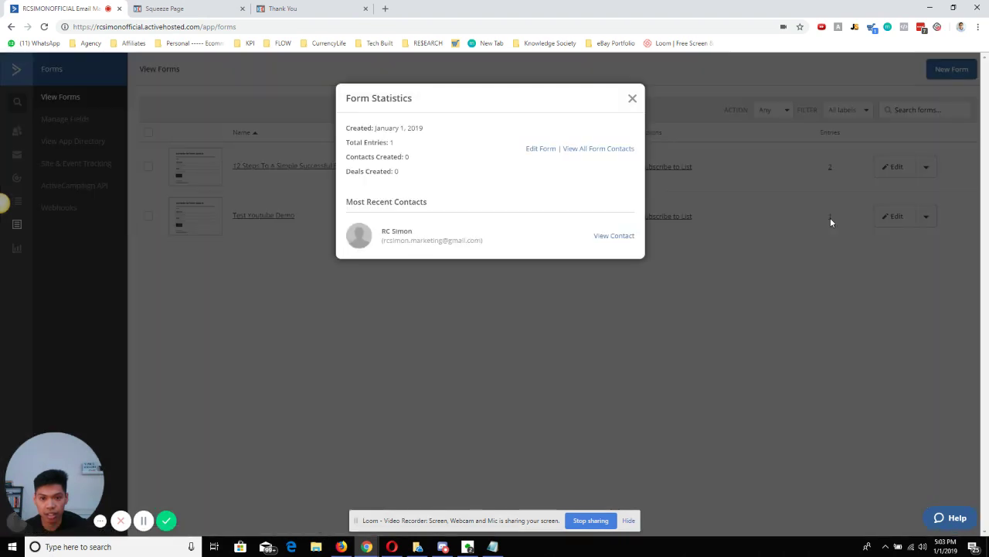